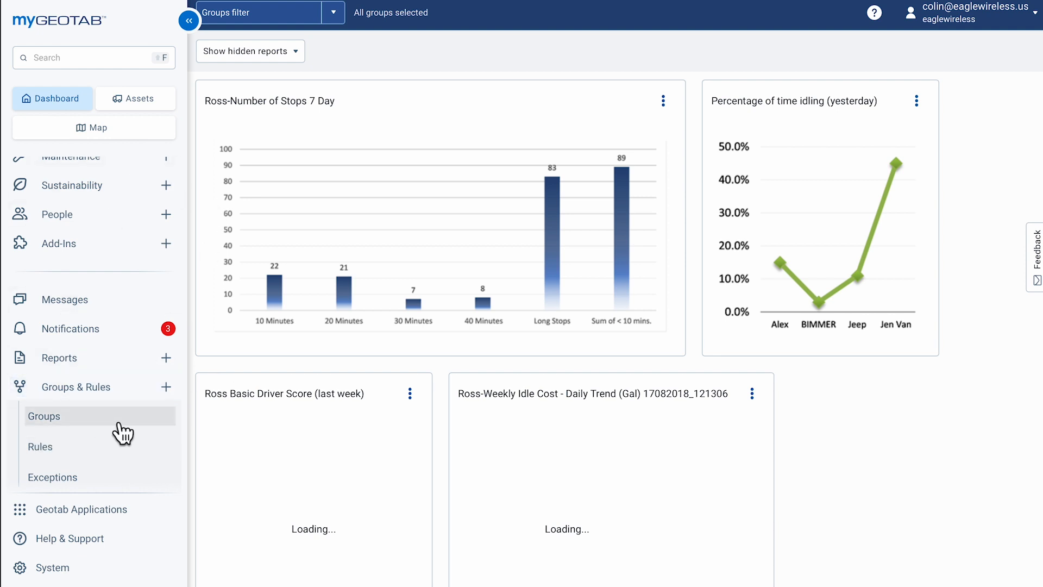
- Open the groups tree and examine the subgroups of Philadephia Managers, Rosco and East Region
{"action": "left_click", "coordinate": [123, 432]}
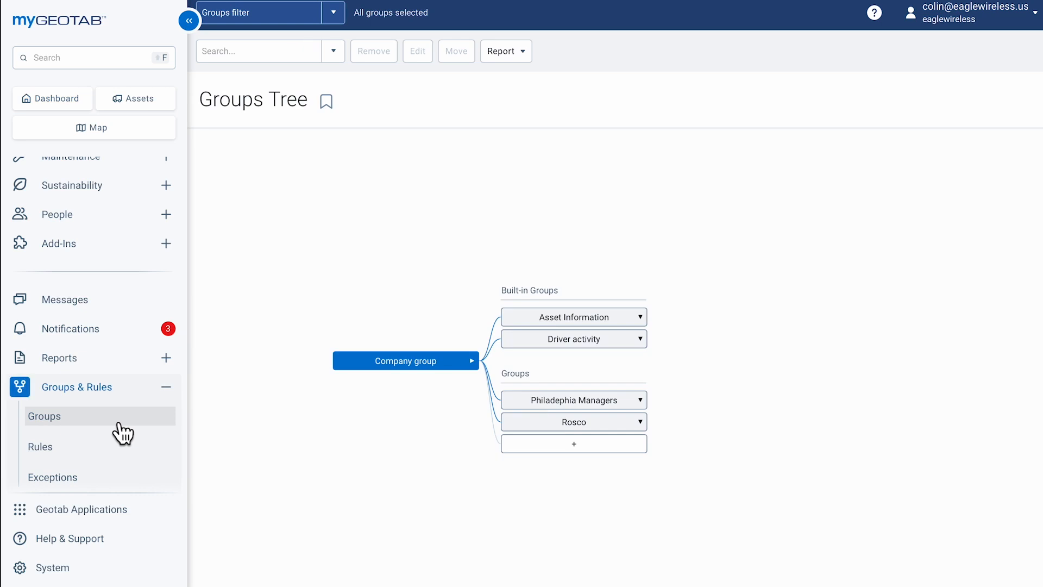
{"action": "left_click", "coordinate": [573, 403]}
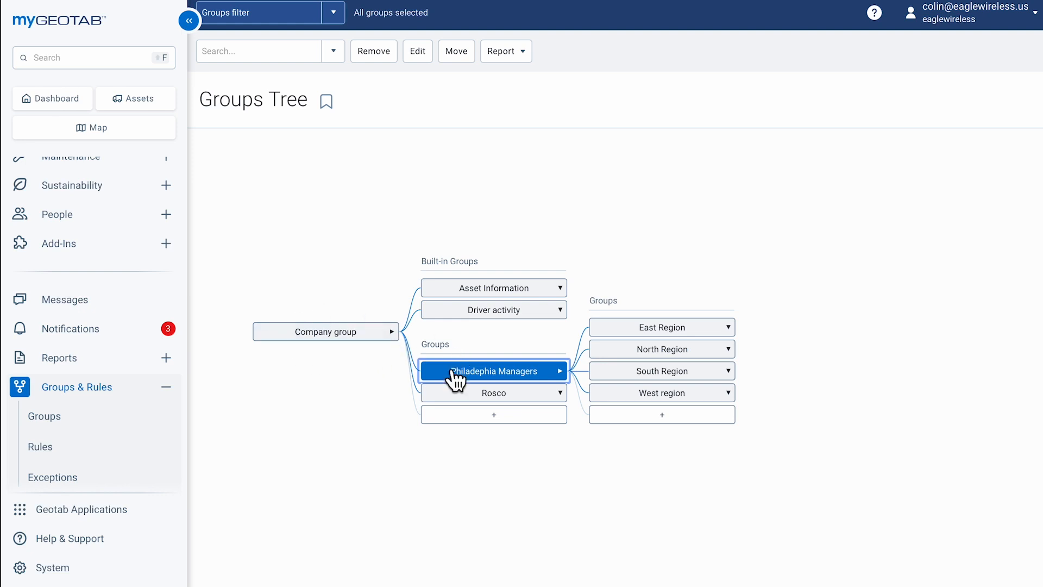
{"action": "left_click", "coordinate": [560, 378]}
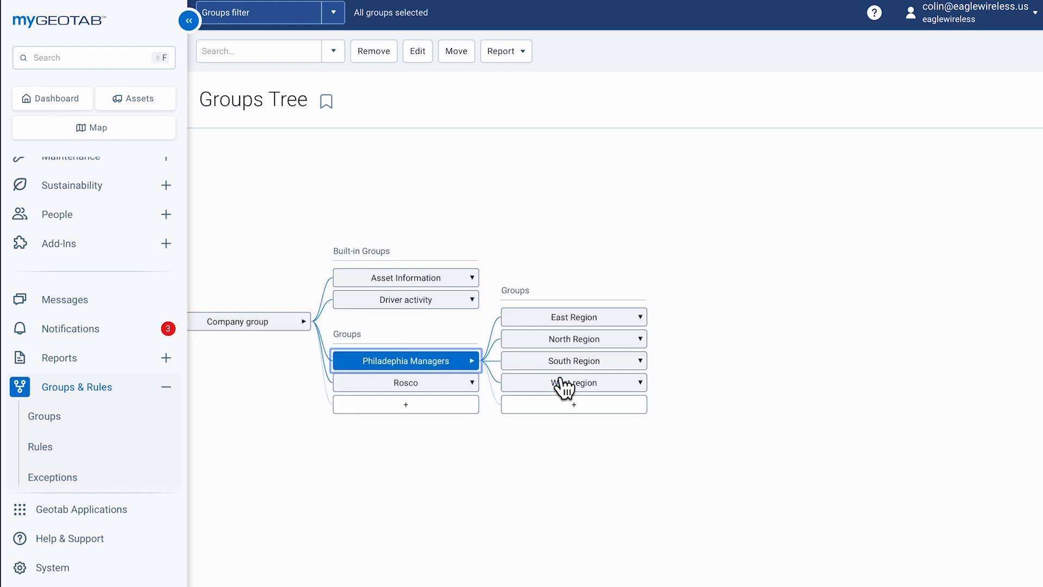
{"action": "left_click", "coordinate": [448, 386]}
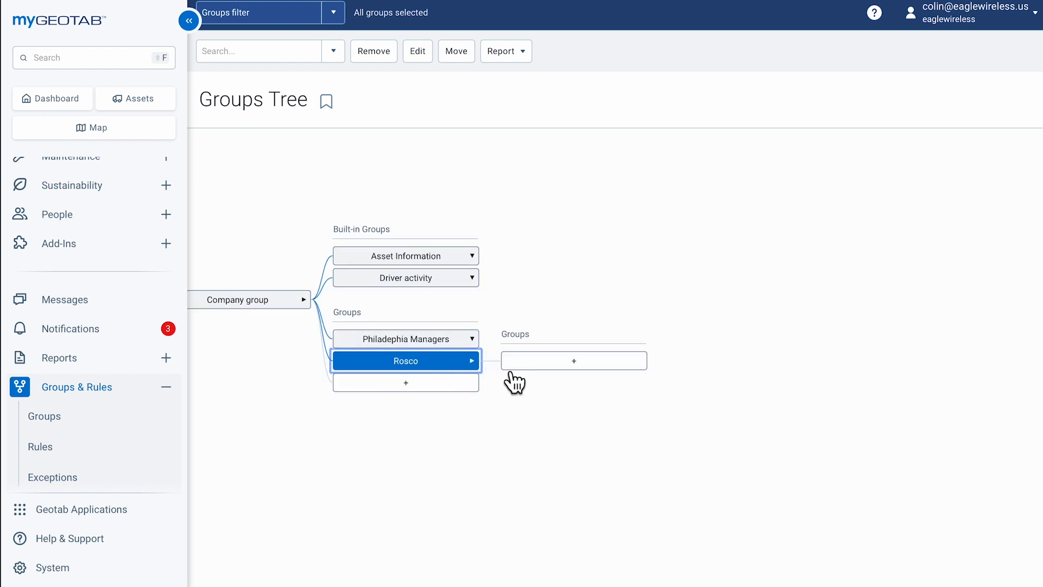
{"action": "left_click", "coordinate": [453, 341]}
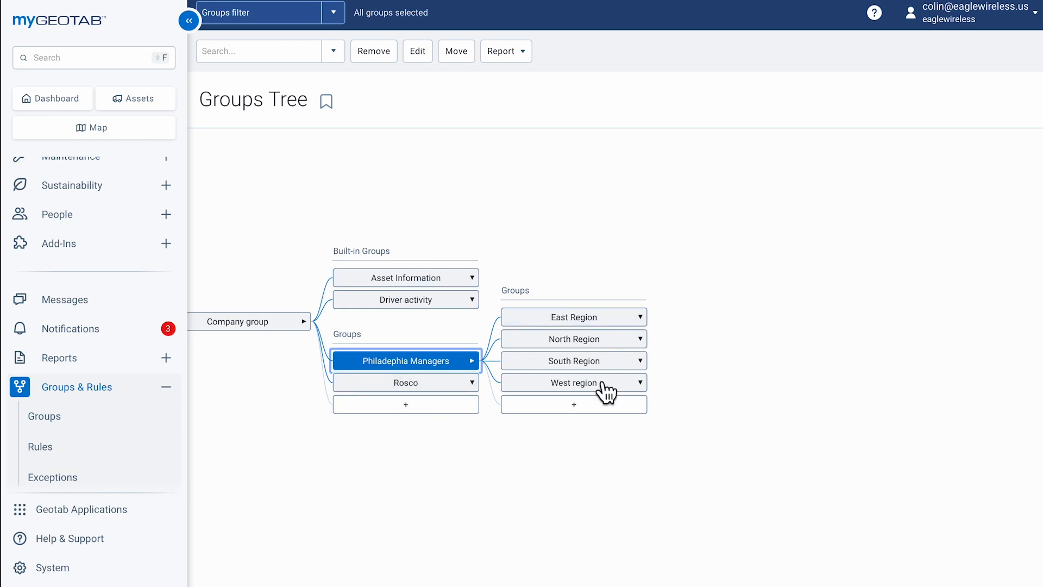
{"action": "left_click", "coordinate": [610, 322]}
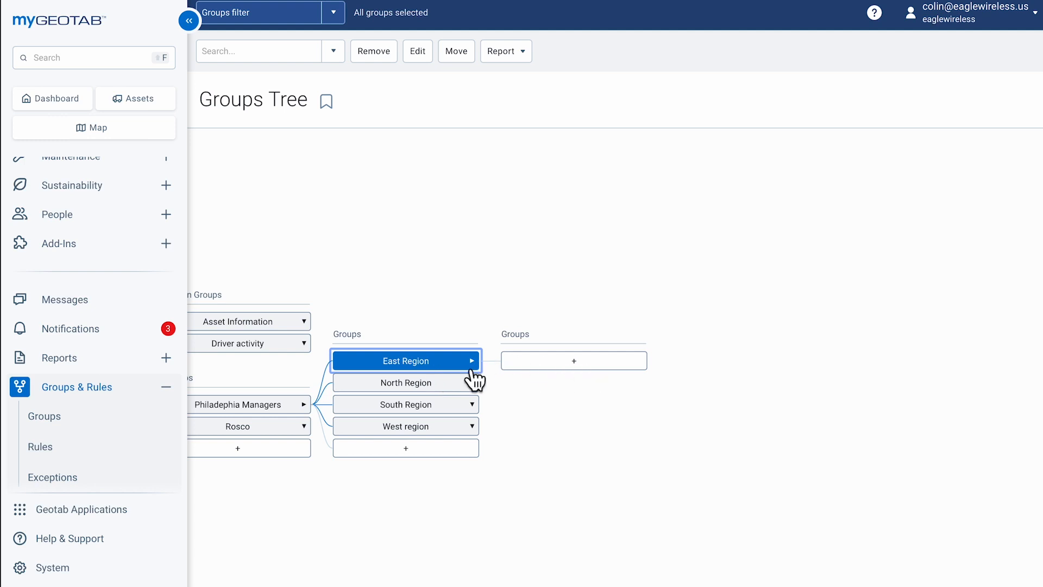
- Create a group named Allentown directly under Company group and save it
{"action": "left_click_drag", "start_coordinate": [406, 319], "coordinate": [588, 280]}
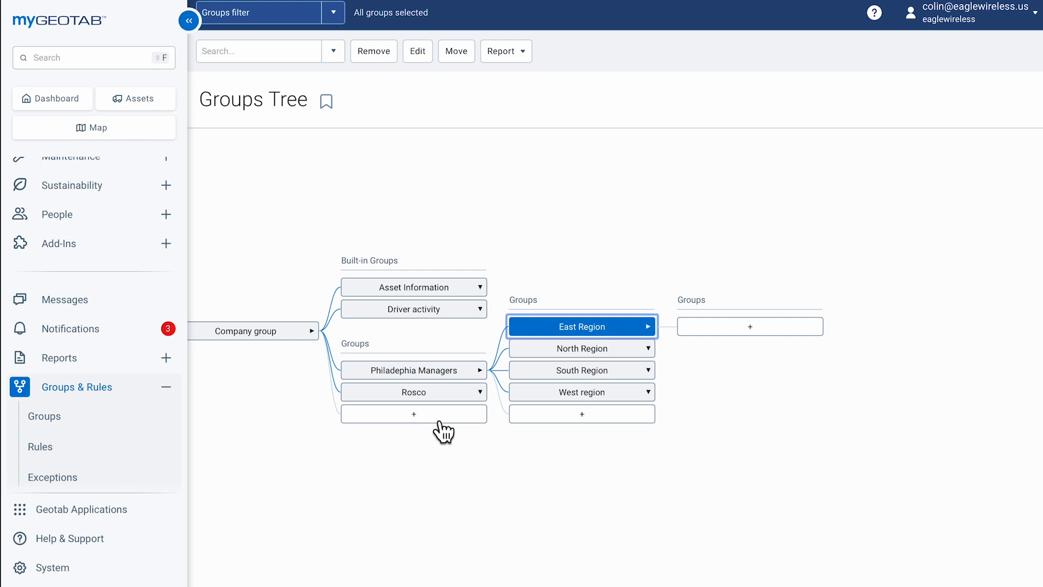
{"action": "left_click", "coordinate": [414, 414]}
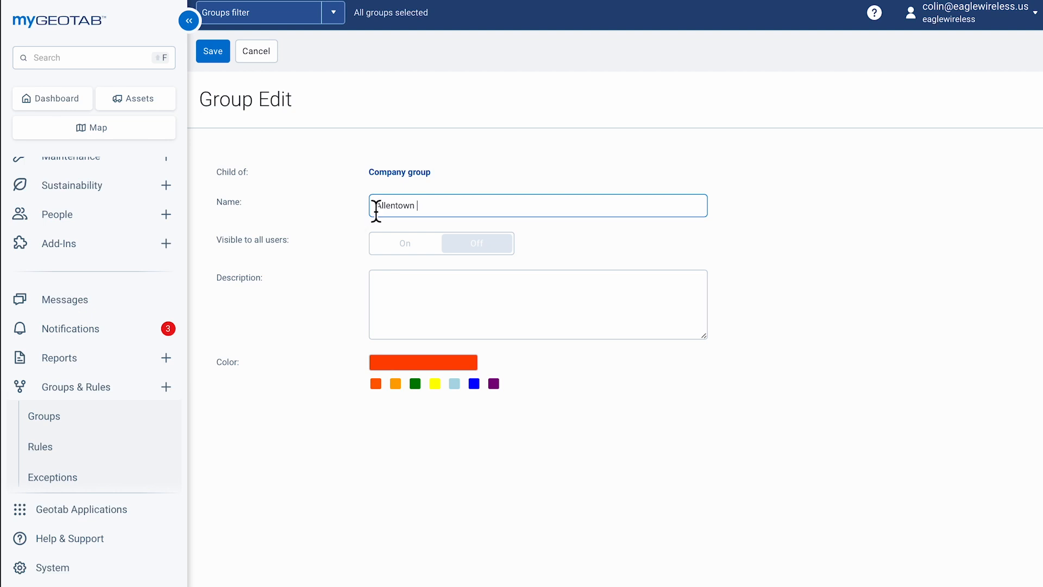
{"action": "left_click", "coordinate": [216, 59]}
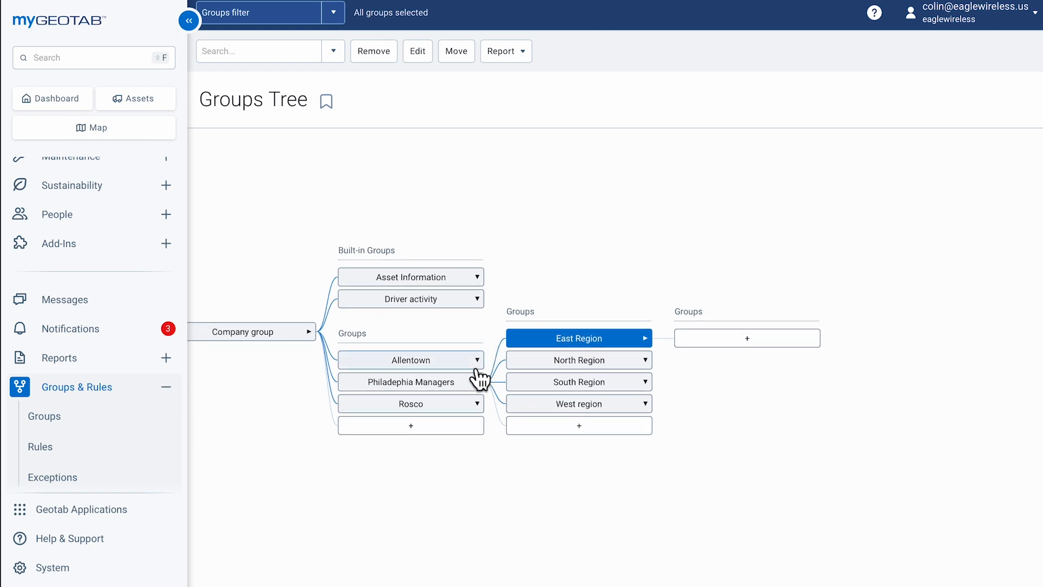
- Add a child group named Sales Vehicles under the Allentown group and save it
{"action": "left_click", "coordinate": [476, 367]}
{"action": "left_click", "coordinate": [439, 389]}
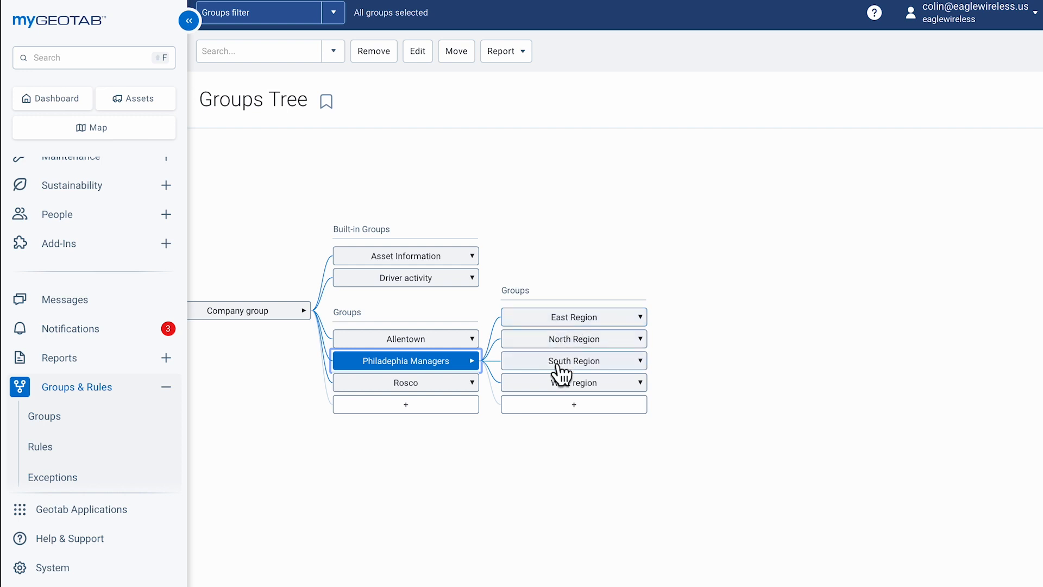
{"action": "left_click", "coordinate": [457, 339]}
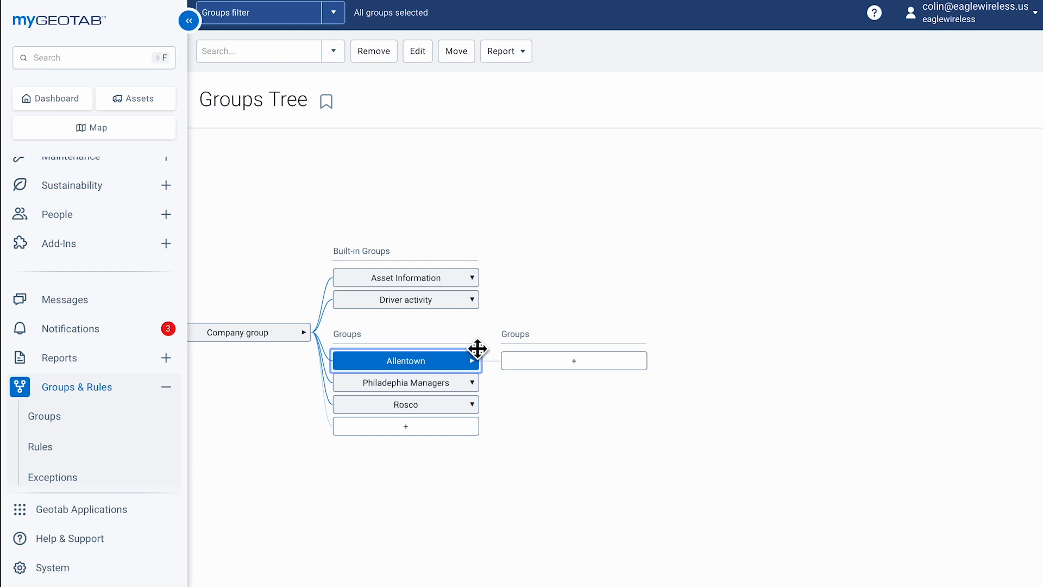
{"action": "left_click", "coordinate": [555, 375]}
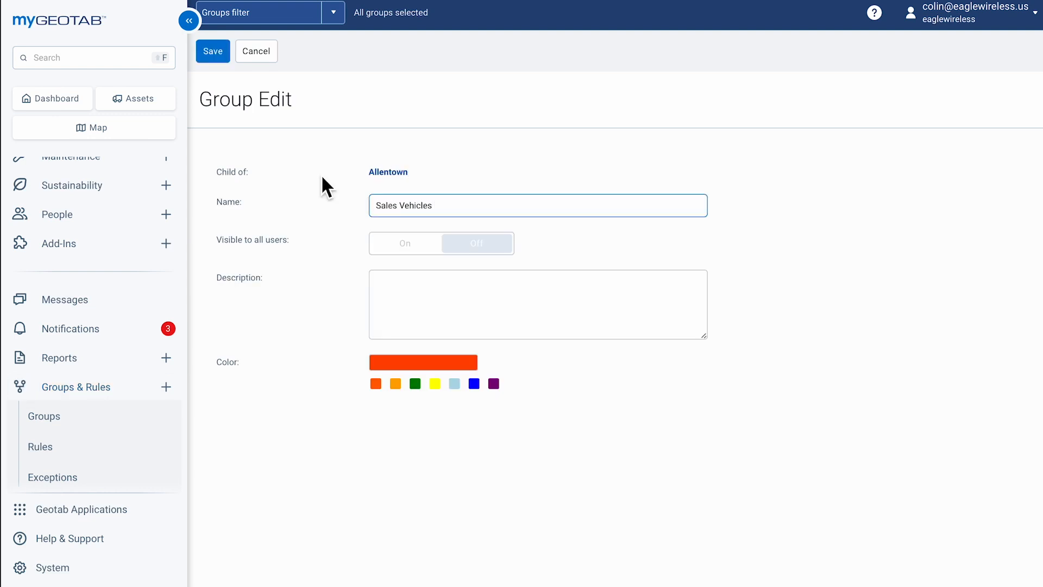
{"action": "left_click", "coordinate": [224, 58]}
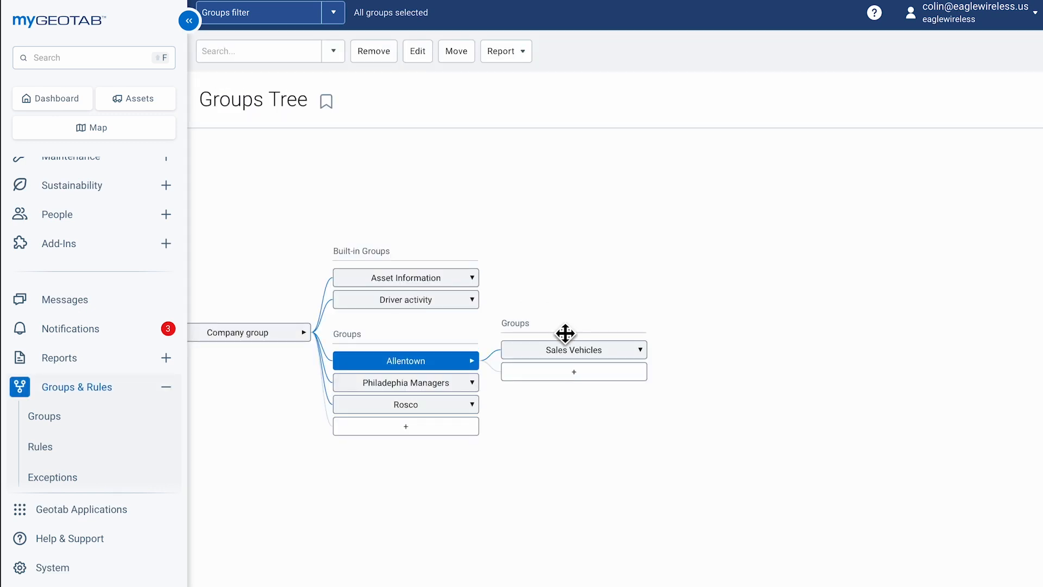
- Add another child group named Technician Vehicles under Allentown and save it
{"action": "left_click", "coordinate": [568, 309]}
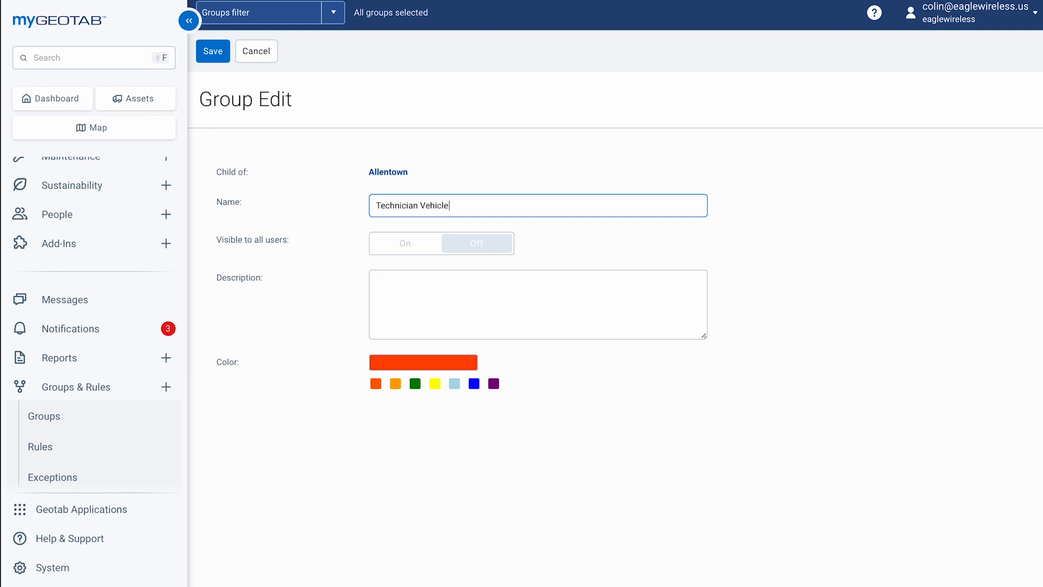
{"action": "left_click", "coordinate": [223, 60]}
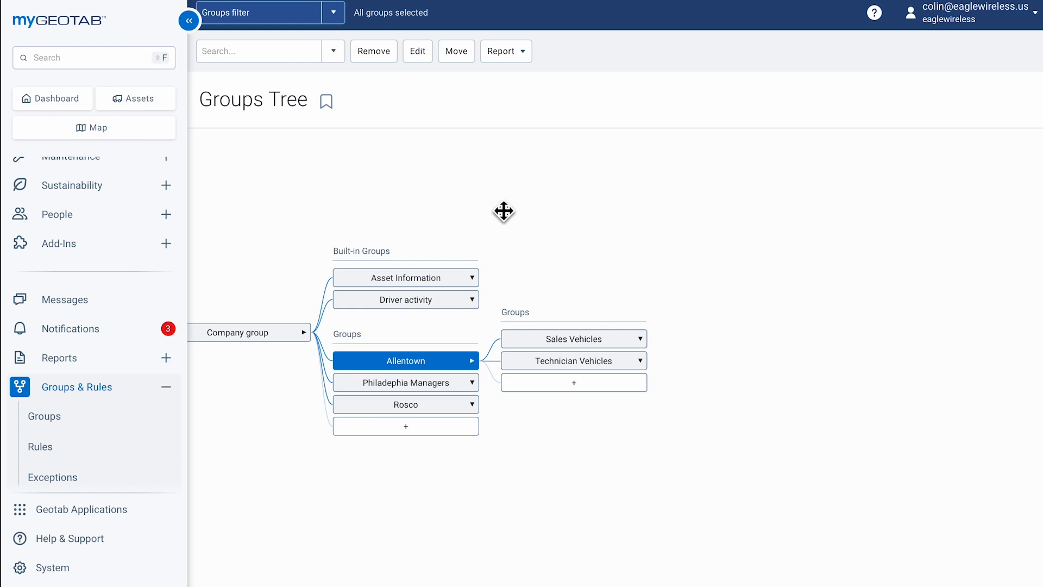
{"action": "left_click_drag", "start_coordinate": [536, 200], "coordinate": [581, 191]}
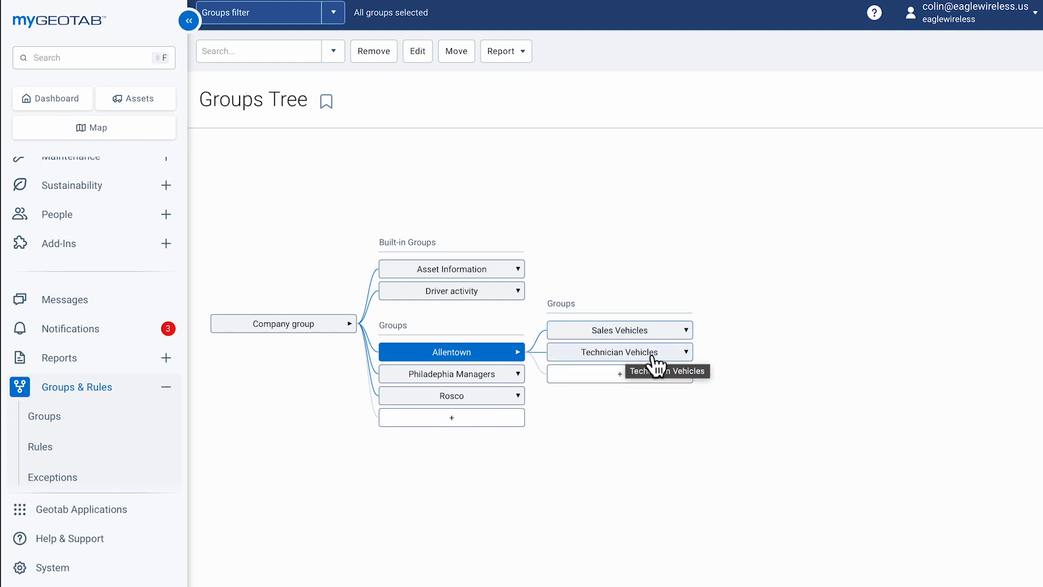
{"action": "left_click_drag", "start_coordinate": [294, 258], "coordinate": [309, 262]}
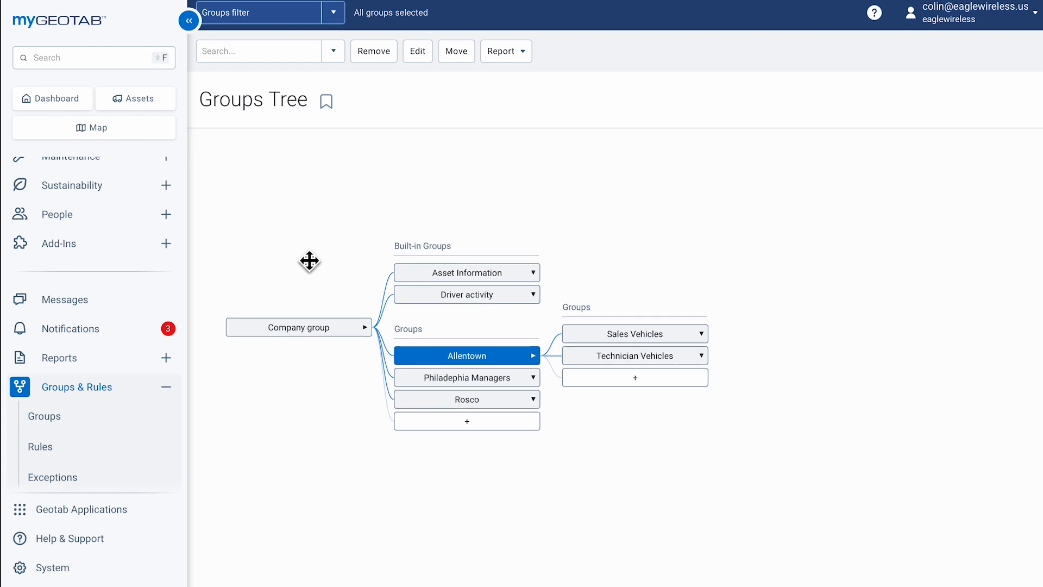
- Go to the Users & Drivers list and open the record of the administrator whose name starts with B
{"action": "left_click", "coordinate": [130, 225]}
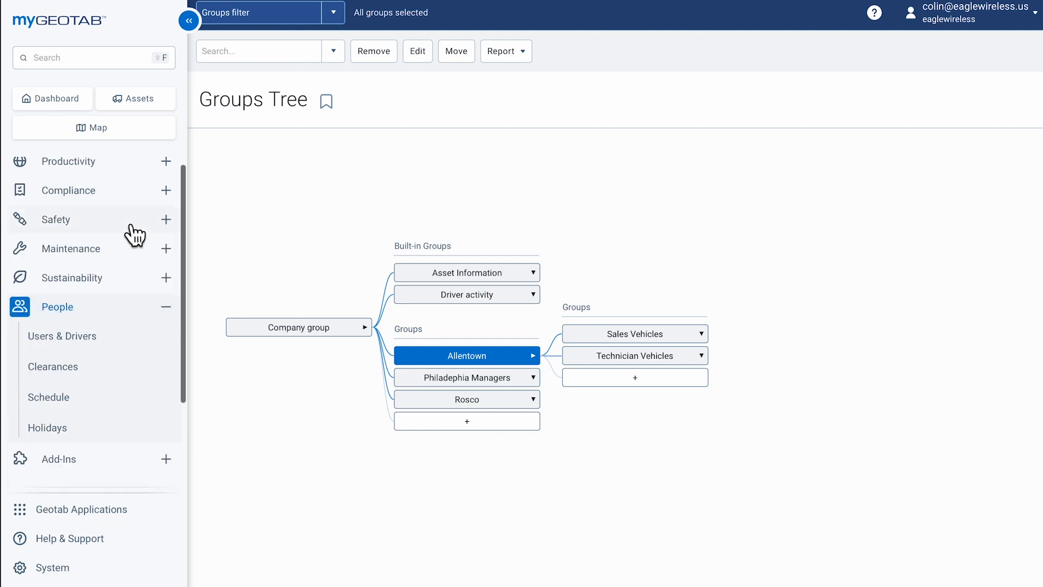
{"action": "left_click", "coordinate": [90, 346]}
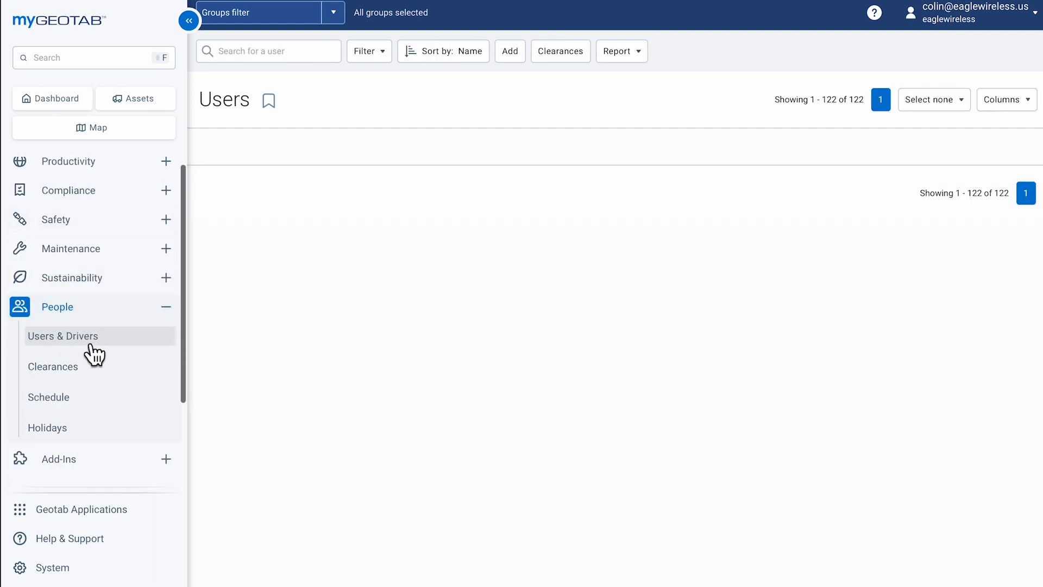
{"action": "scroll", "coordinate": [297, 364], "scroll_direction": "down", "scroll_amount": 3}
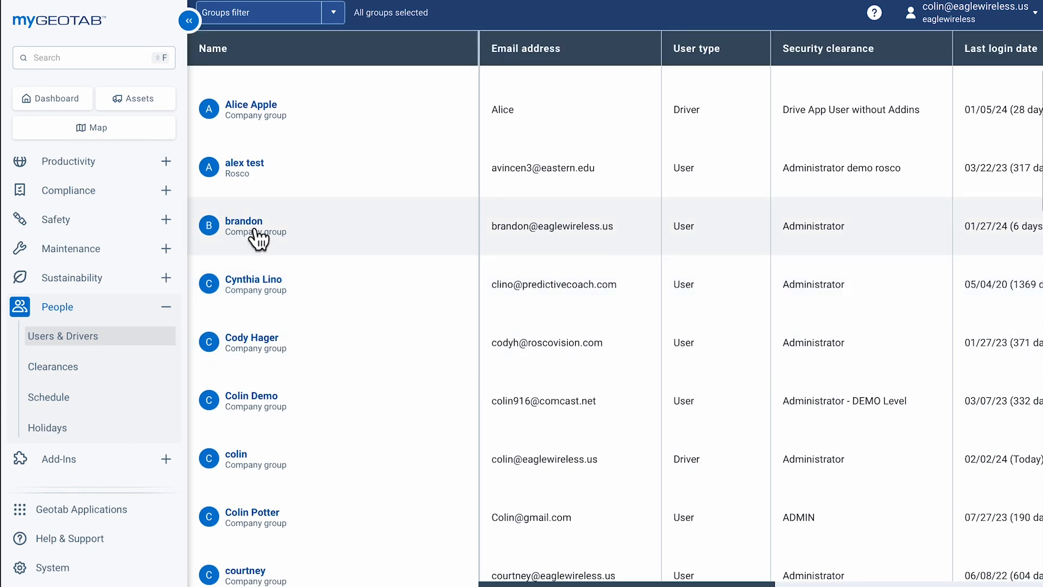
{"action": "left_click", "coordinate": [258, 238]}
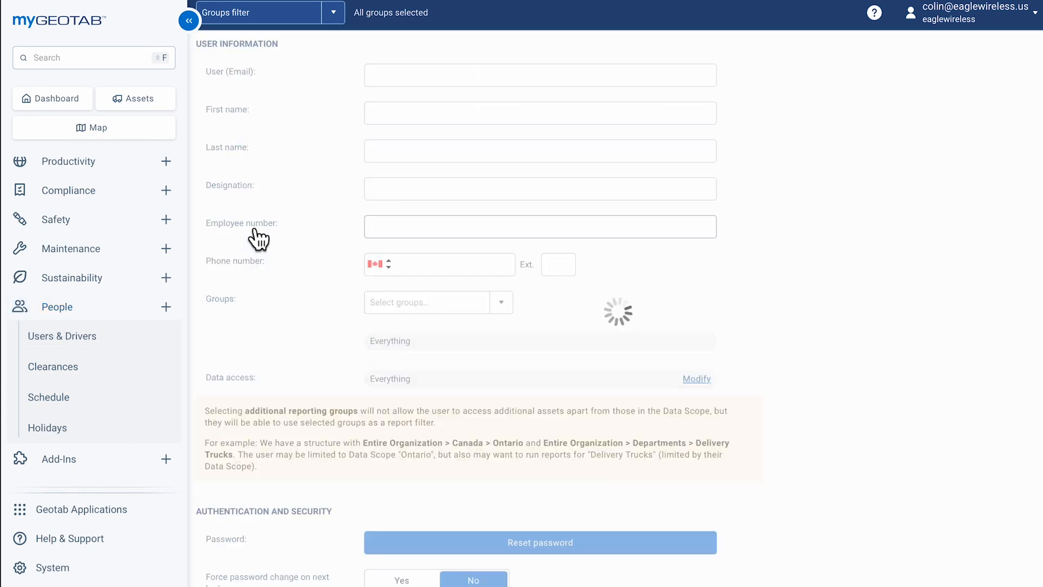
{"action": "triple_click", "coordinate": [332, 260]}
{"action": "left_click", "coordinate": [691, 307]}
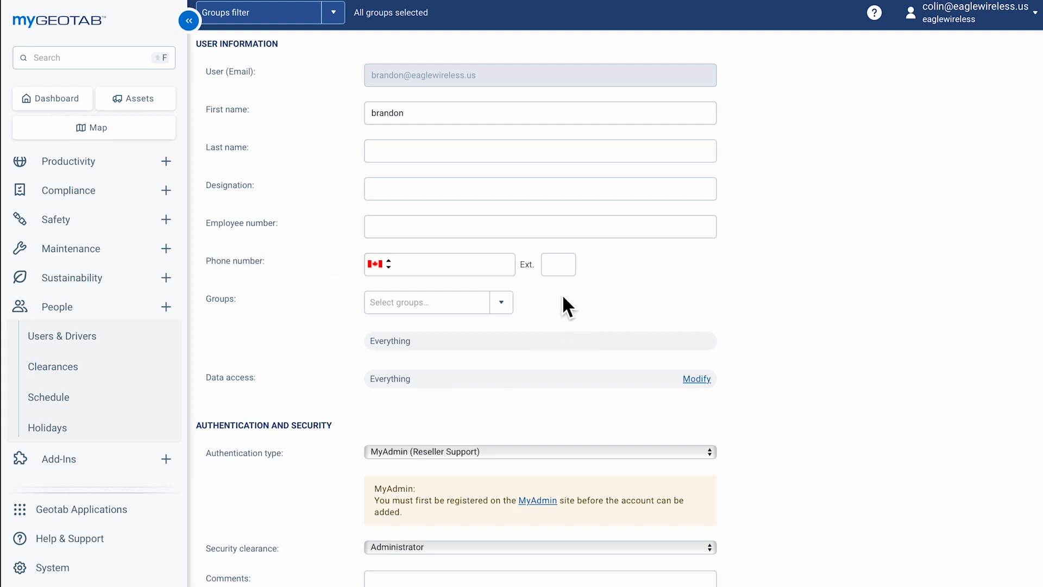
- Assign this user to the Sales Vehicles group within Allentown and save the user record
{"action": "left_click", "coordinate": [501, 303]}
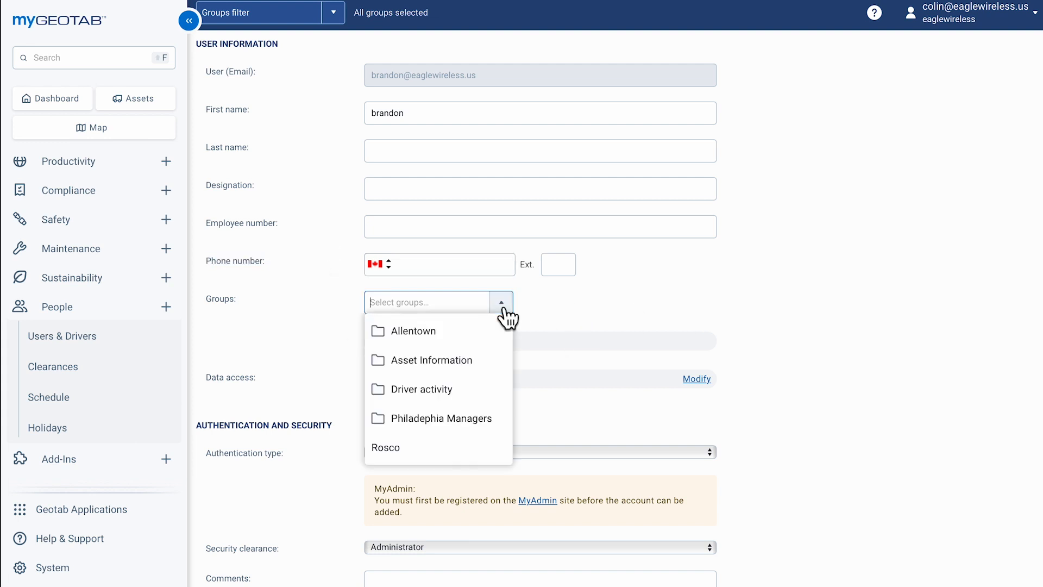
{"action": "left_click", "coordinate": [454, 341]}
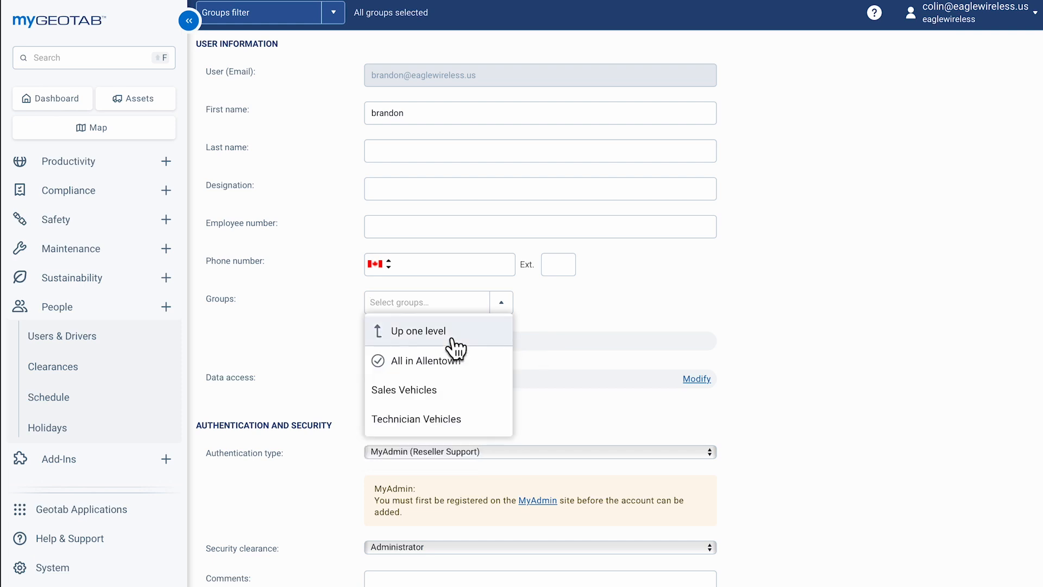
{"action": "left_click", "coordinate": [435, 401]}
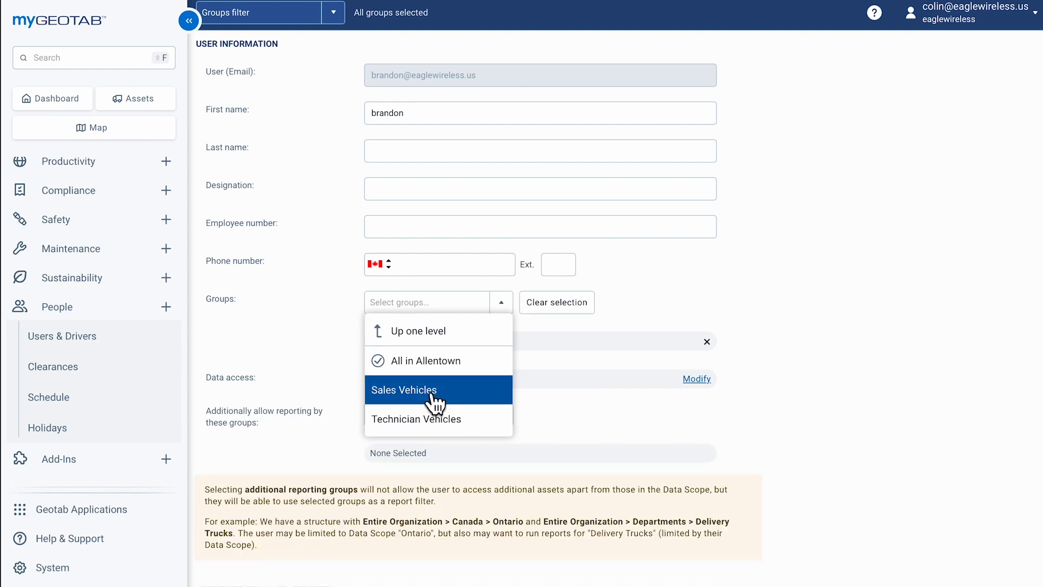
{"action": "left_click", "coordinate": [308, 353]}
{"action": "scroll", "coordinate": [309, 346], "scroll_direction": "up", "scroll_amount": 3}
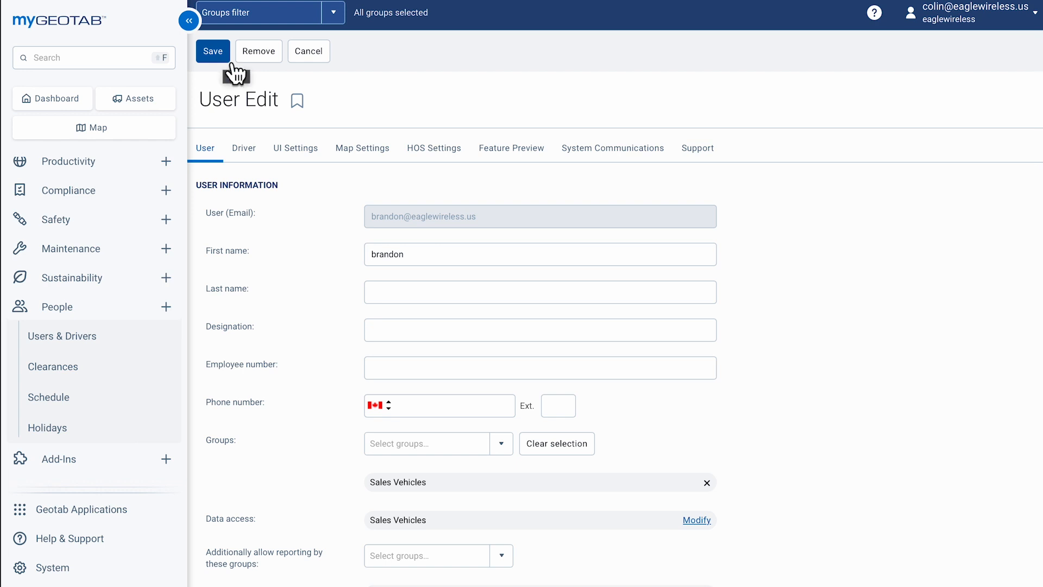
{"action": "left_click", "coordinate": [227, 58]}
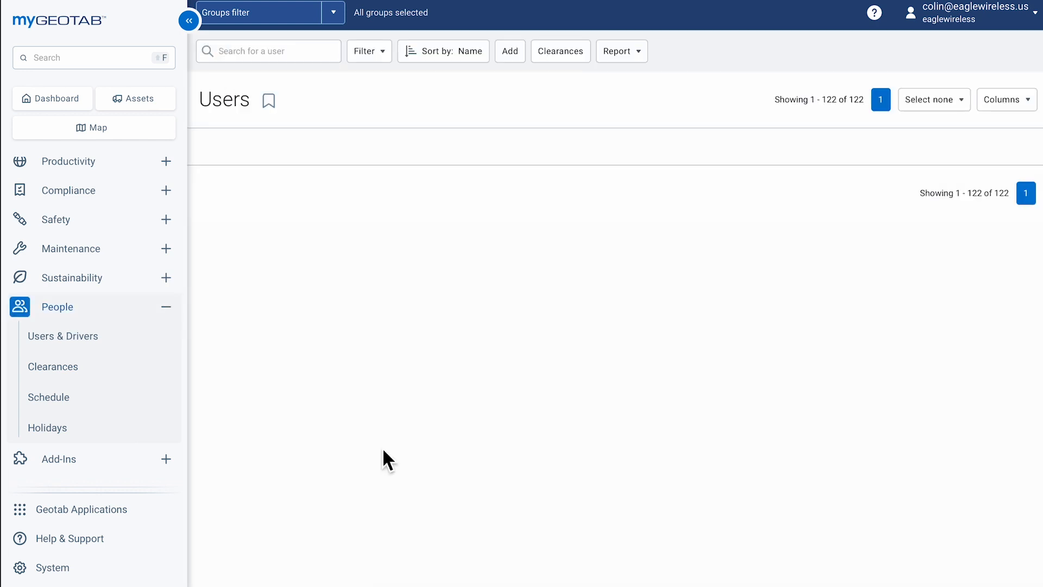
- Open the record of the user with the Administrator - DEMO Level security clearance
{"action": "scroll", "coordinate": [333, 419], "scroll_direction": "down", "scroll_amount": 3}
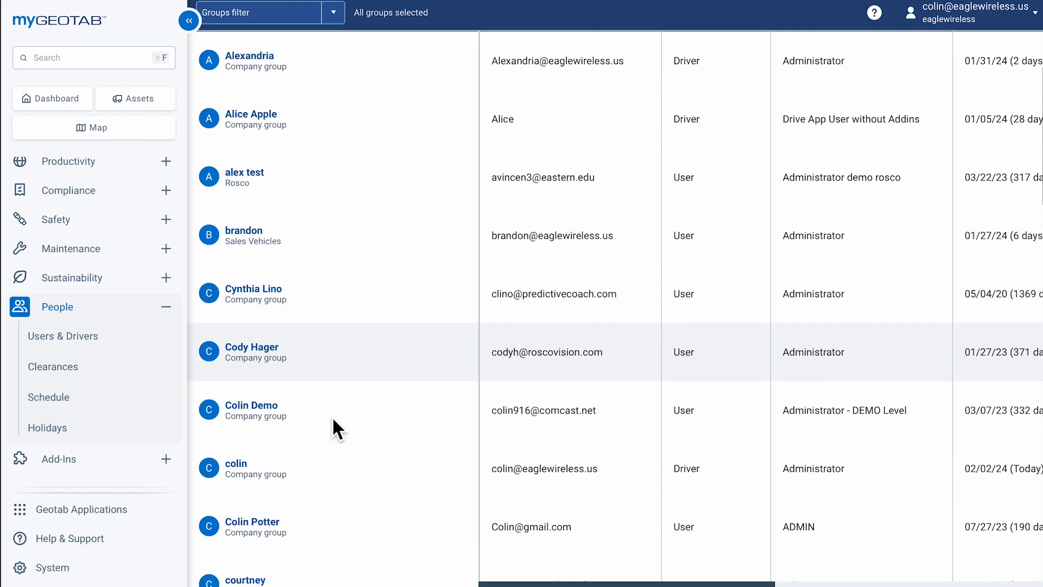
{"action": "scroll", "coordinate": [333, 419], "scroll_direction": "down", "scroll_amount": 3}
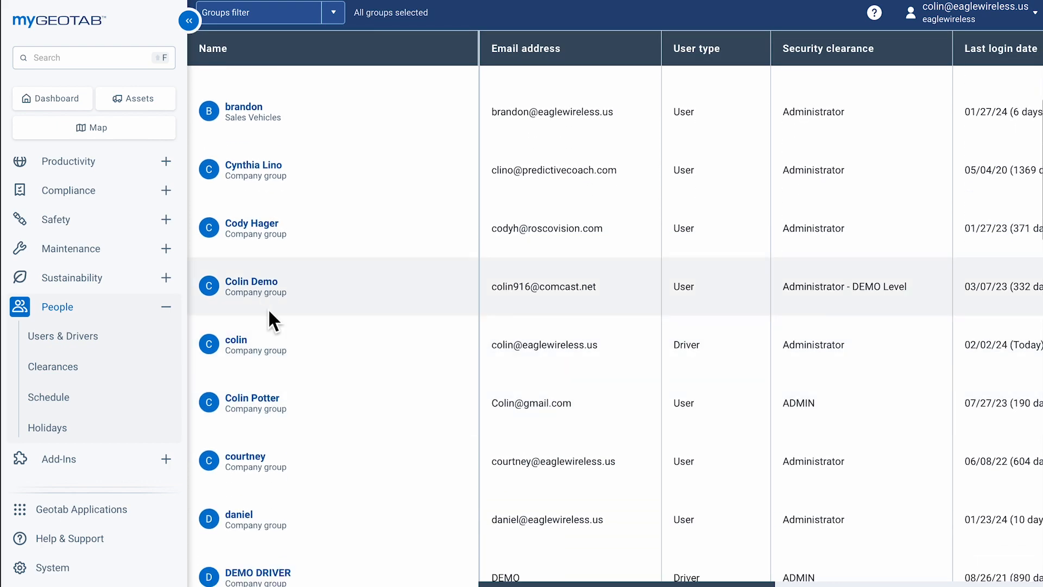
{"action": "left_click", "coordinate": [265, 292]}
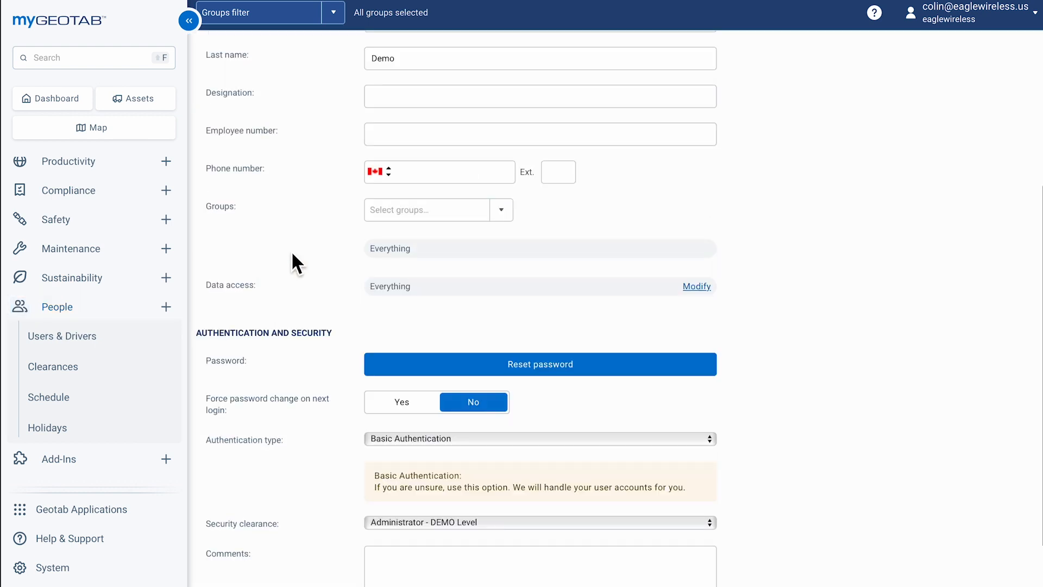
{"action": "double_click", "coordinate": [291, 273]}
{"action": "left_click", "coordinate": [876, 243]}
{"action": "scroll", "coordinate": [875, 245], "scroll_direction": "up", "scroll_amount": 3}
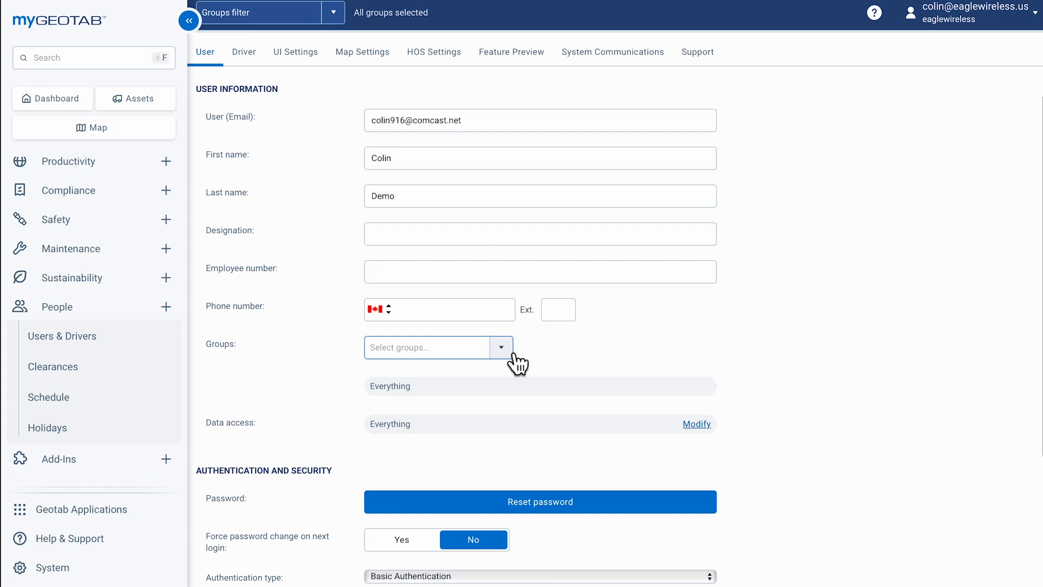
- Assign this user to the Technician Vehicles group within Allentown and save the user record
{"action": "left_click", "coordinate": [513, 354]}
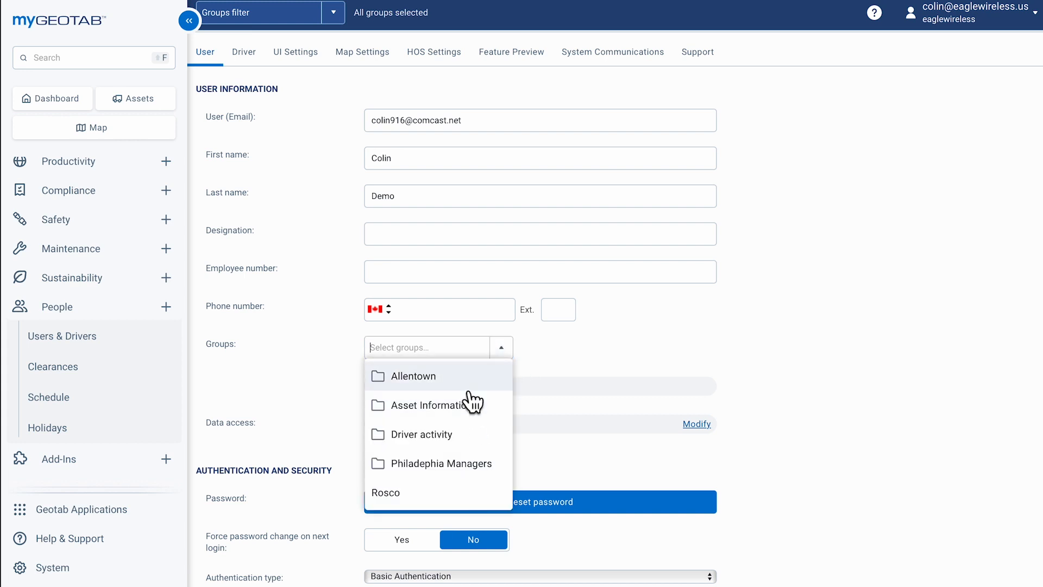
{"action": "left_click", "coordinate": [468, 387]}
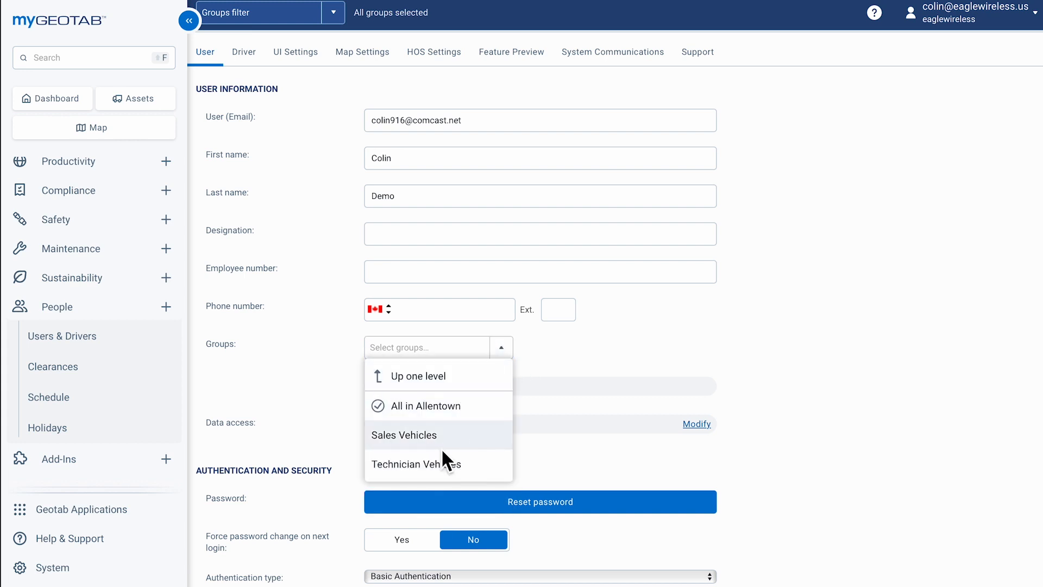
{"action": "left_click", "coordinate": [418, 466]}
{"action": "left_click", "coordinate": [282, 368]}
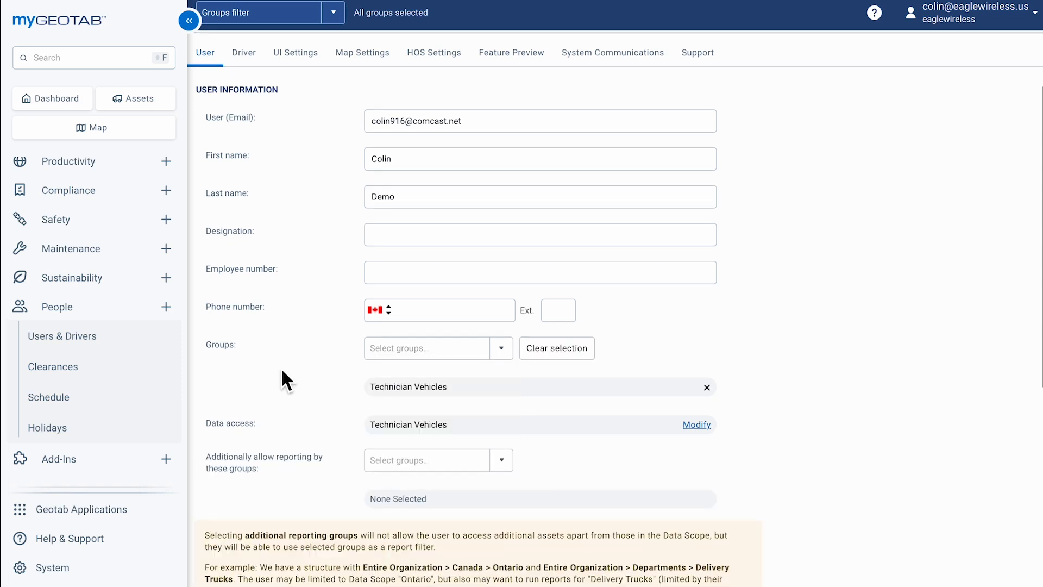
{"action": "scroll", "coordinate": [282, 367], "scroll_direction": "up", "scroll_amount": 2}
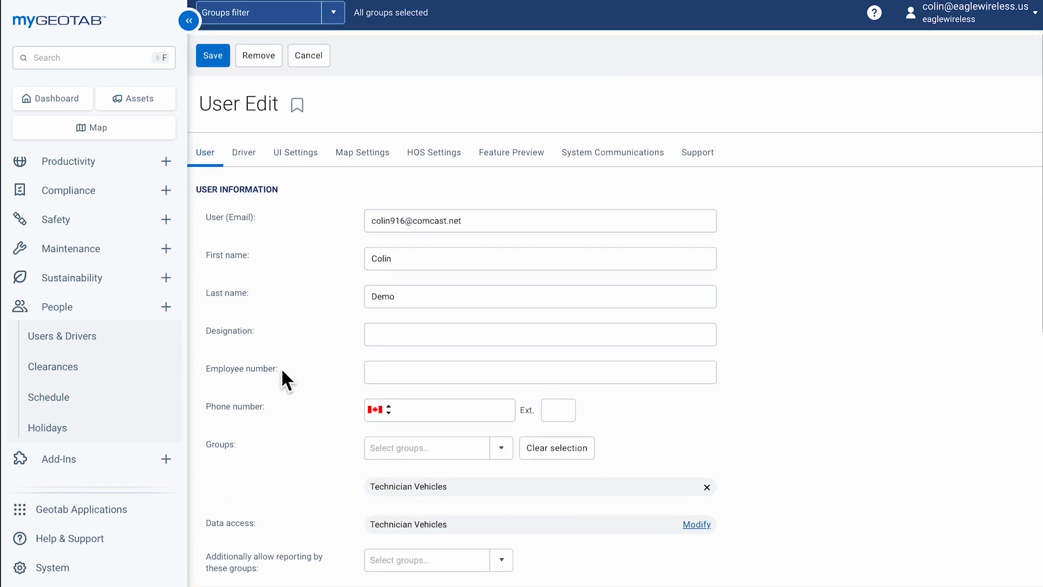
{"action": "left_click", "coordinate": [220, 59]}
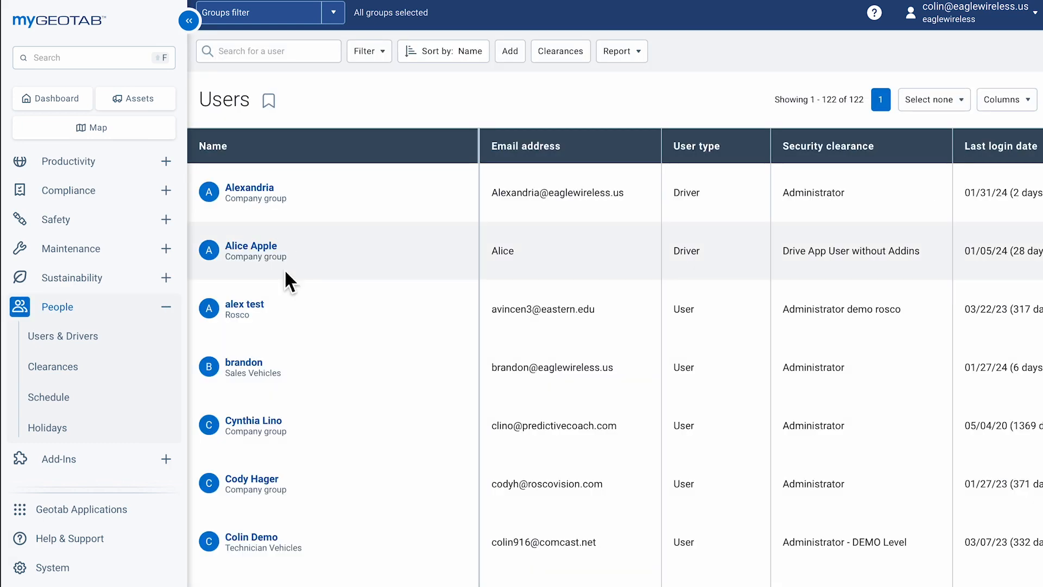
- Find the driver with the Nothing security clearance in the Users list and open that record
{"action": "scroll", "coordinate": [298, 319], "scroll_direction": "down", "scroll_amount": 3}
{"action": "scroll", "coordinate": [299, 322], "scroll_direction": "down", "scroll_amount": 6}
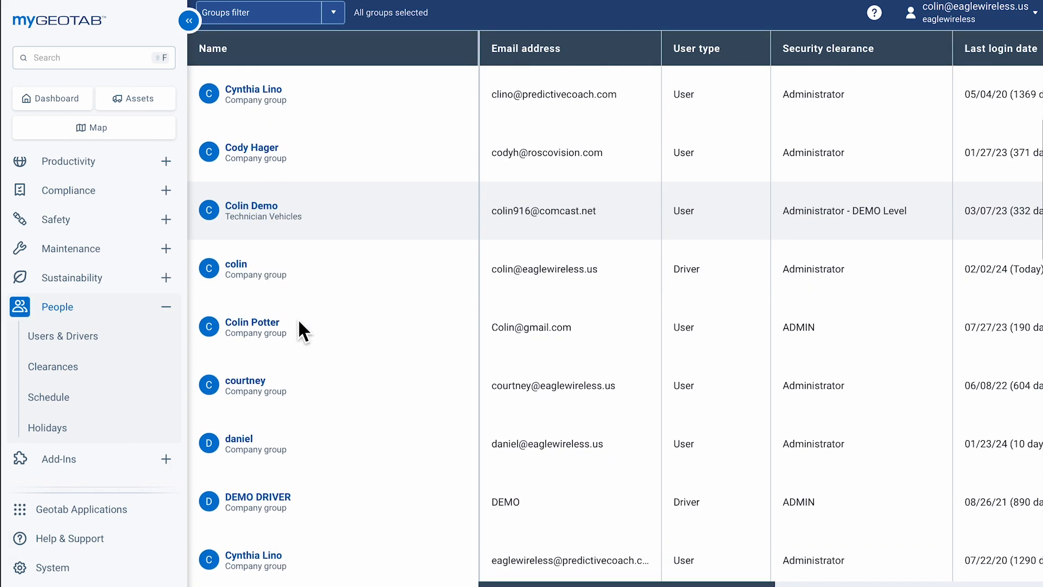
{"action": "scroll", "coordinate": [298, 323], "scroll_direction": "down", "scroll_amount": 2}
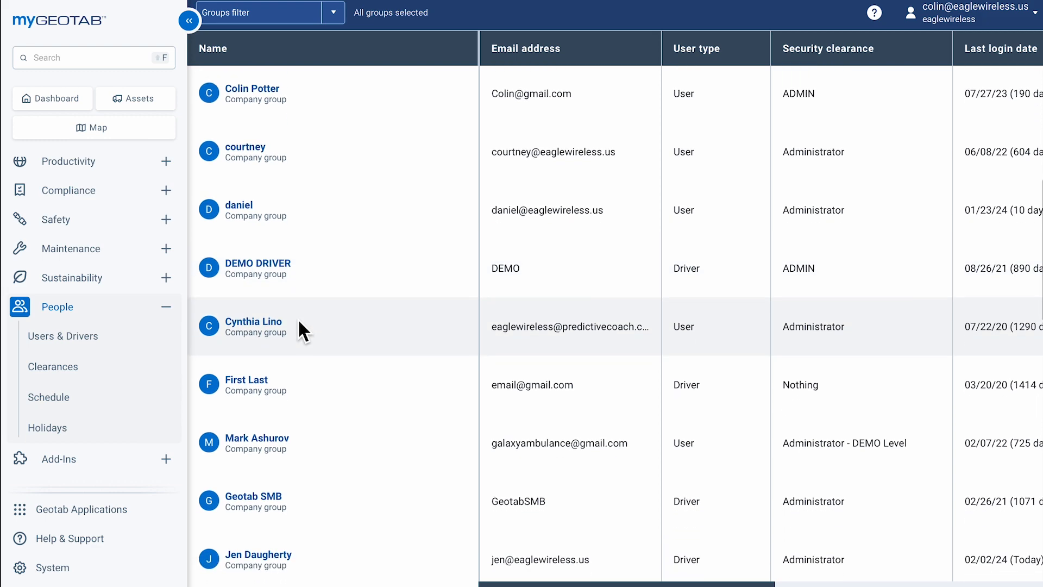
{"action": "scroll", "coordinate": [298, 322], "scroll_direction": "down", "scroll_amount": 3}
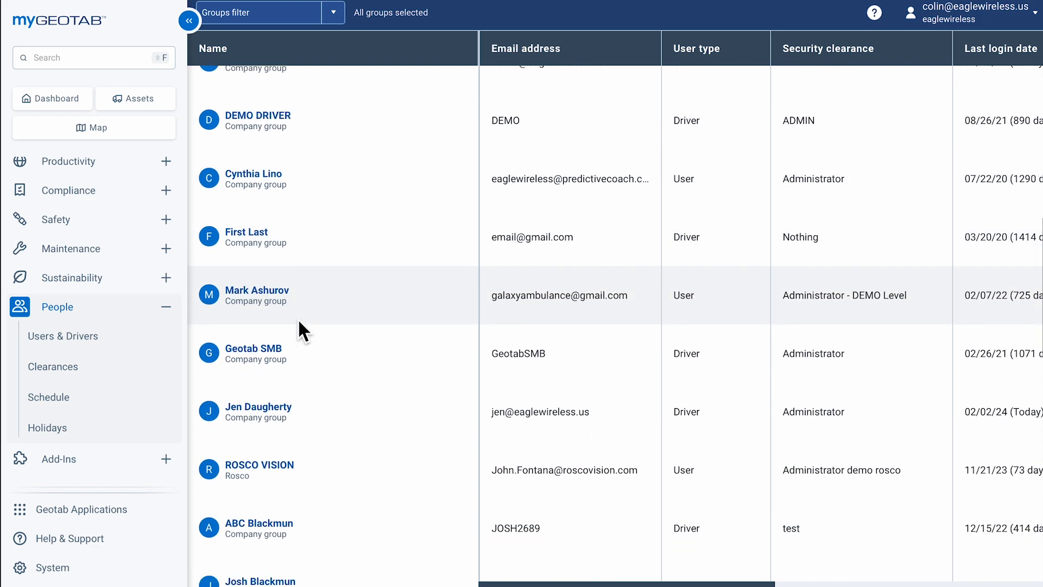
{"action": "left_click", "coordinate": [261, 244]}
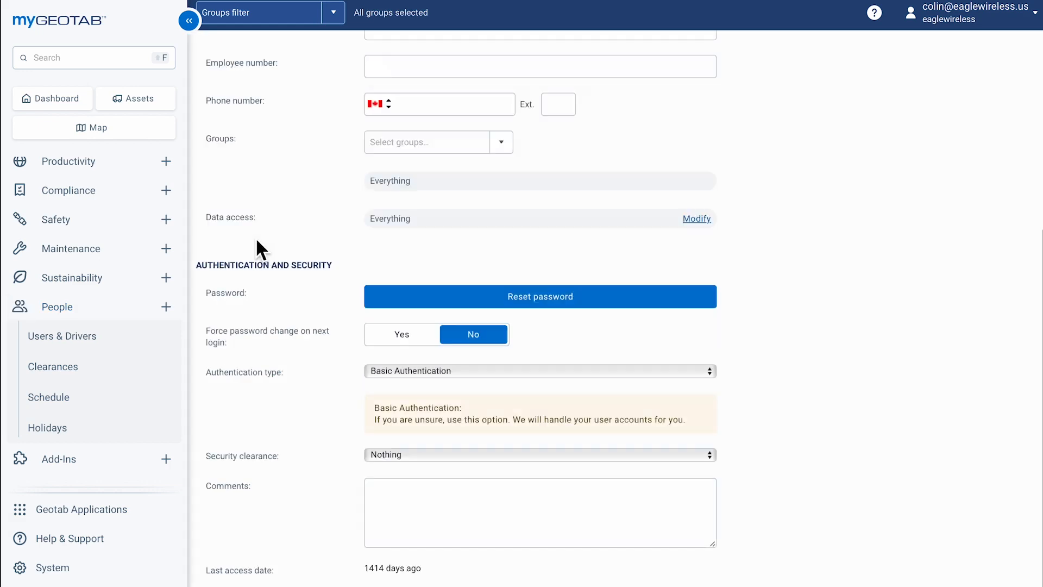
- Assign this user to the entire Allentown group using All in Allentown, and save the user record
{"action": "scroll", "coordinate": [294, 244], "scroll_direction": "up", "scroll_amount": 2}
{"action": "scroll", "coordinate": [296, 249], "scroll_direction": "up", "scroll_amount": 1}
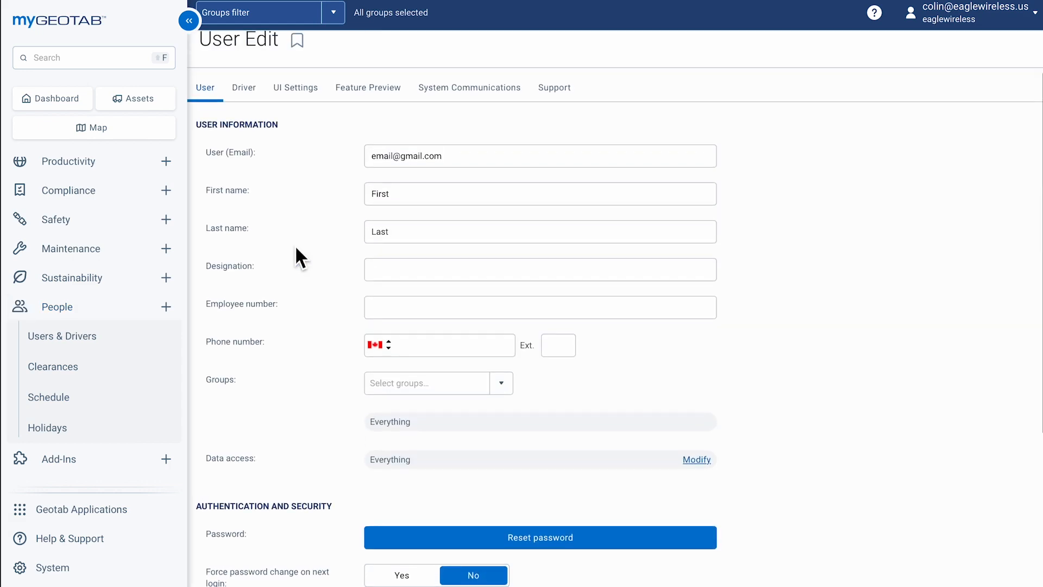
{"action": "scroll", "coordinate": [296, 248], "scroll_direction": "down", "scroll_amount": 2}
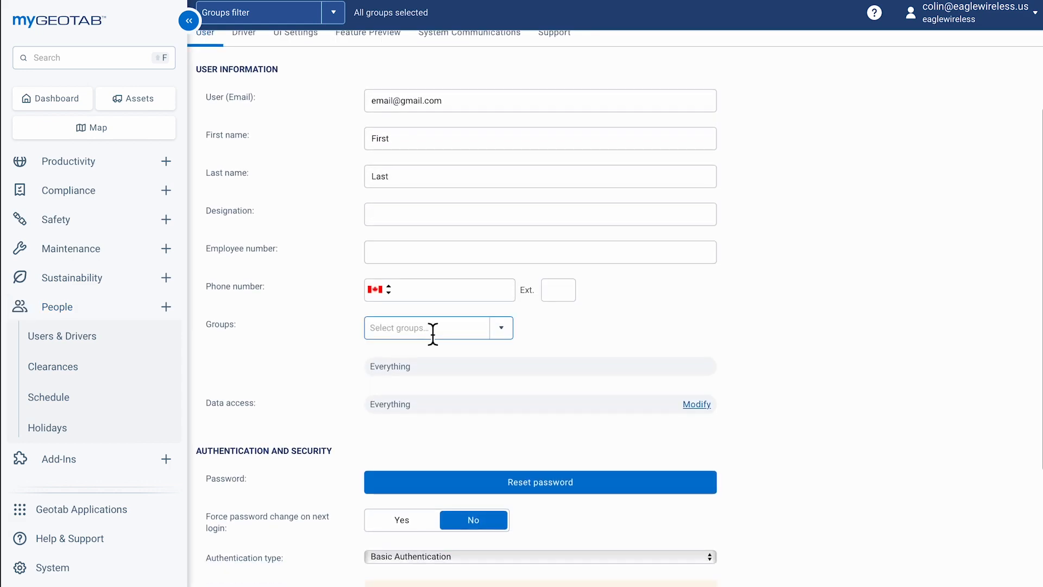
{"action": "left_click", "coordinate": [501, 328]}
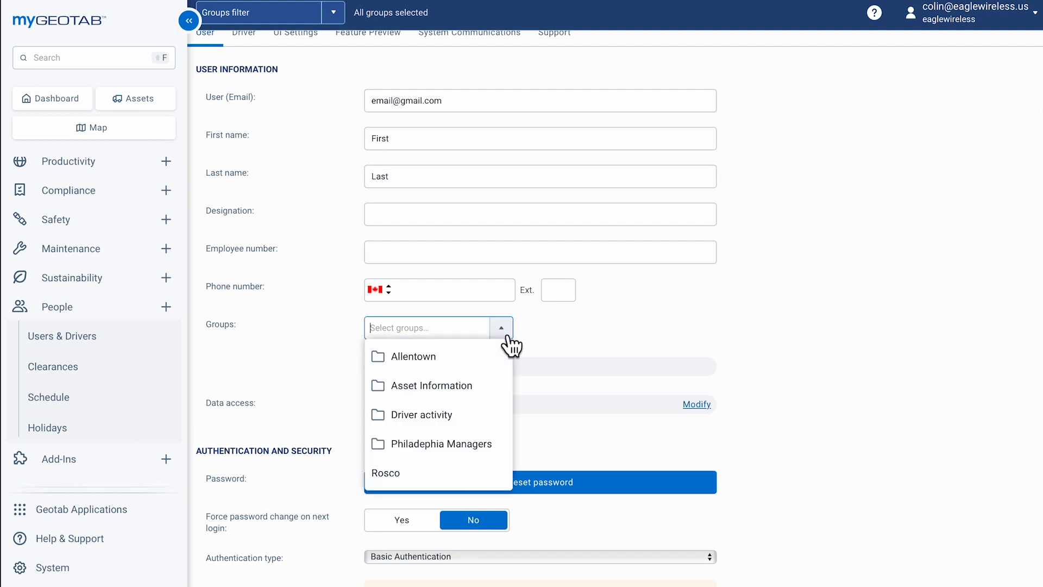
{"action": "left_click", "coordinate": [448, 357]}
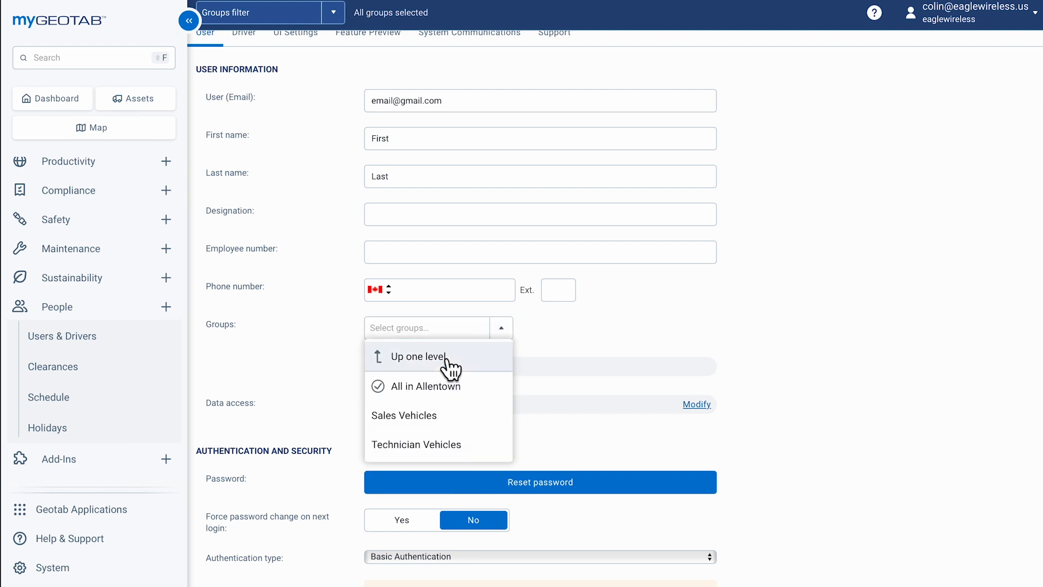
{"action": "left_click", "coordinate": [430, 399]}
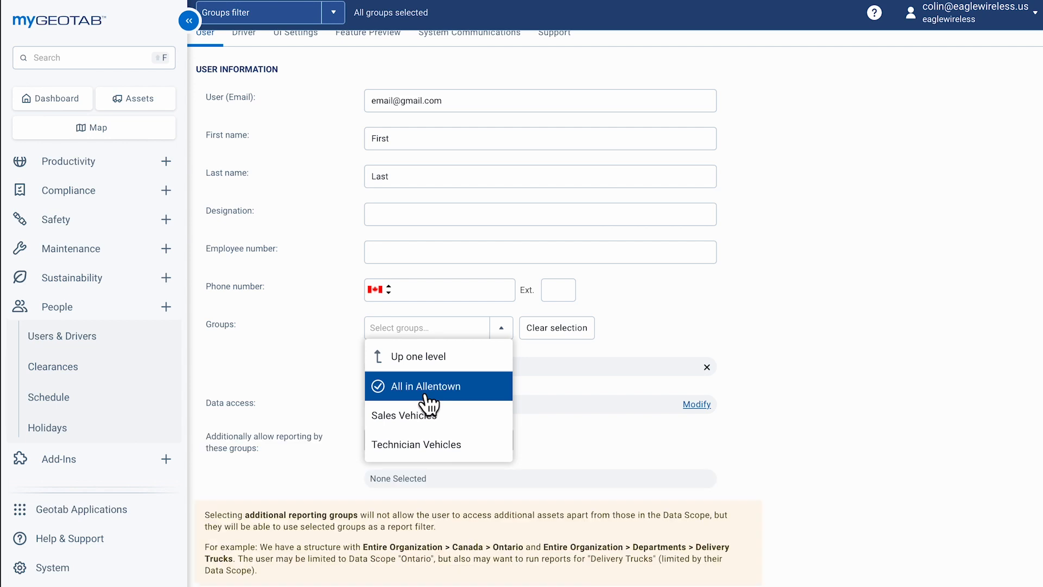
{"action": "left_click", "coordinate": [294, 327]}
{"action": "scroll", "coordinate": [295, 327], "scroll_direction": "up", "scroll_amount": 2}
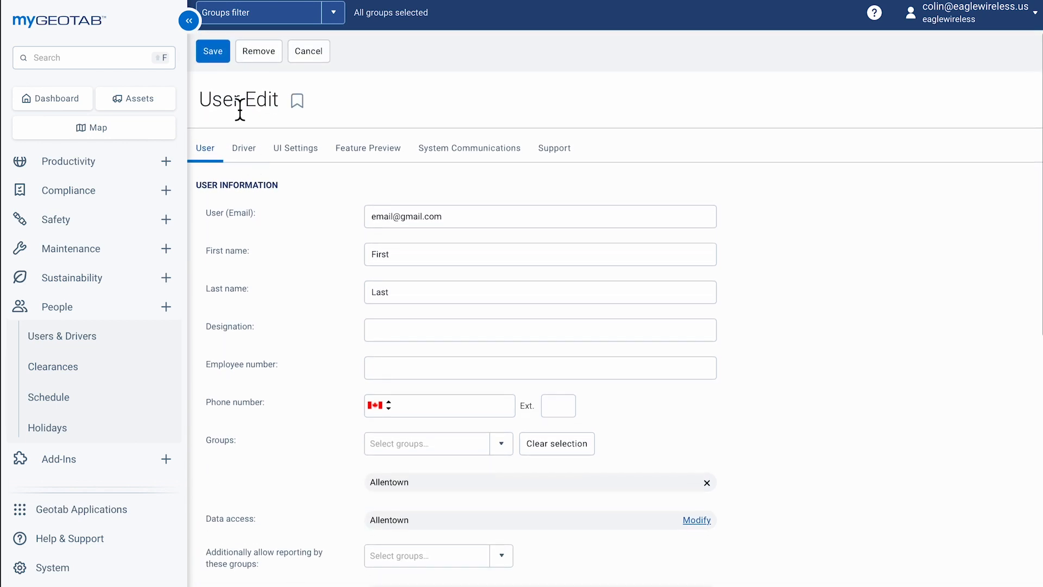
{"action": "left_click", "coordinate": [212, 59]}
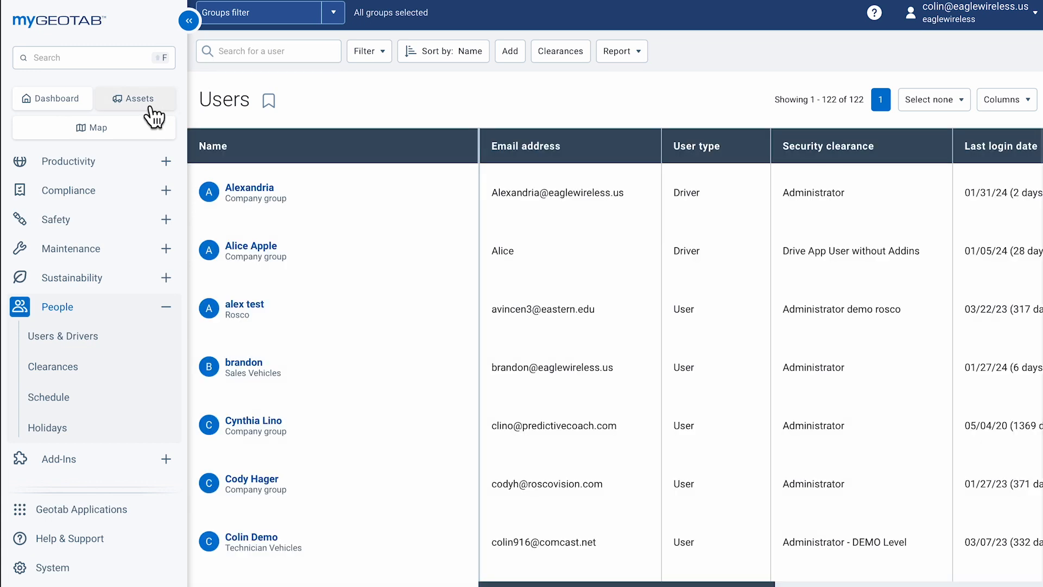
- Go to the Vehicles & Assets list and open the vehicle listed directly above BIMMER
{"action": "left_click", "coordinate": [151, 109]}
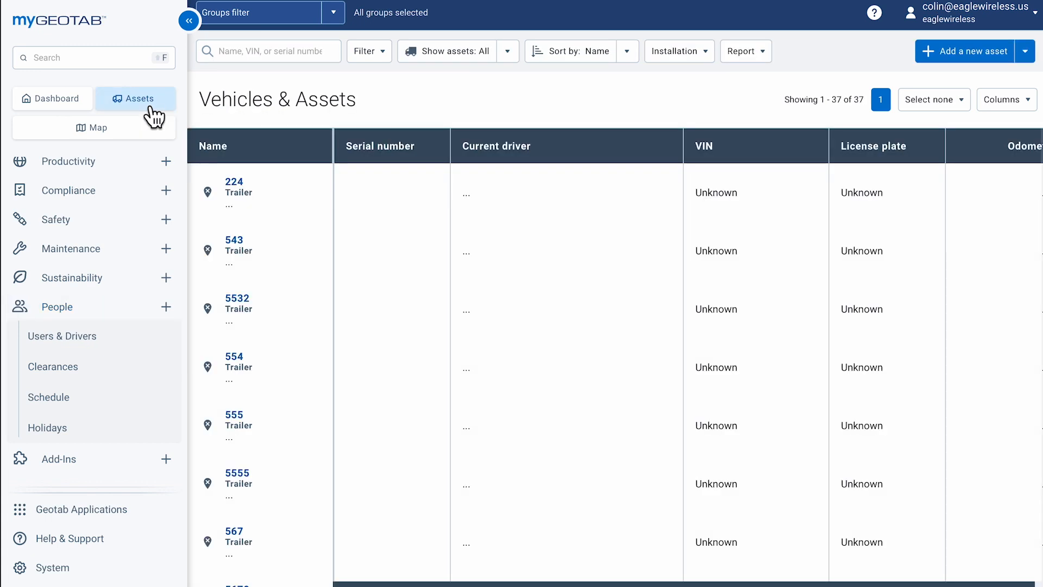
{"action": "scroll", "coordinate": [429, 106], "scroll_direction": "down", "scroll_amount": 1}
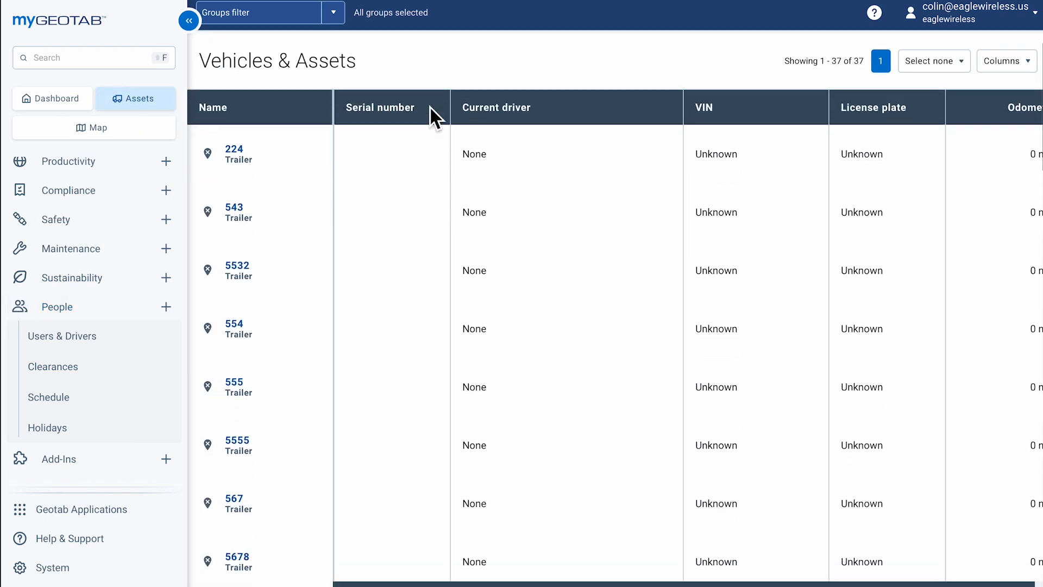
{"action": "scroll", "coordinate": [430, 107], "scroll_direction": "down", "scroll_amount": 2}
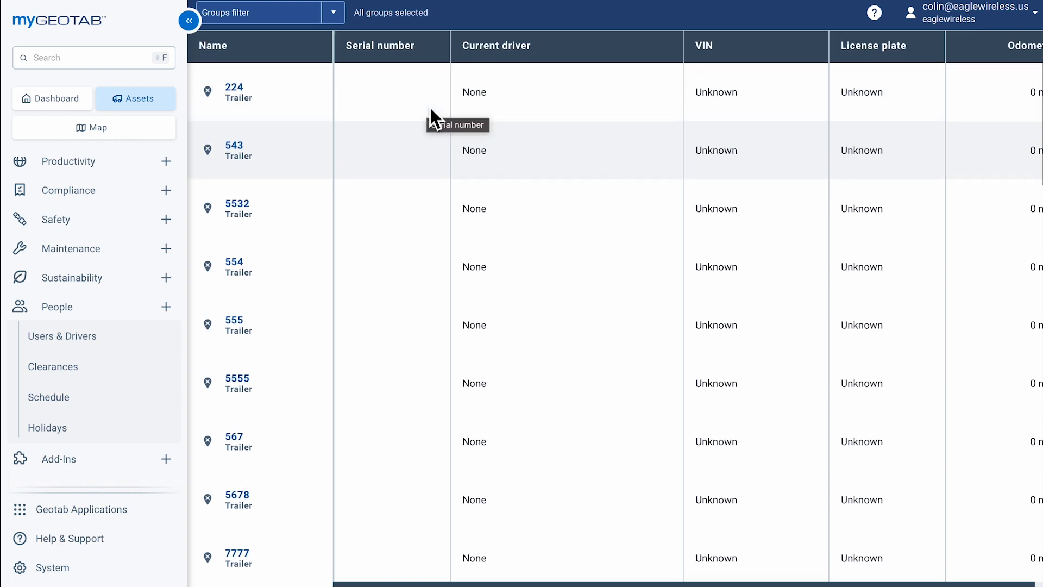
{"action": "scroll", "coordinate": [429, 106], "scroll_direction": "down", "scroll_amount": 15}
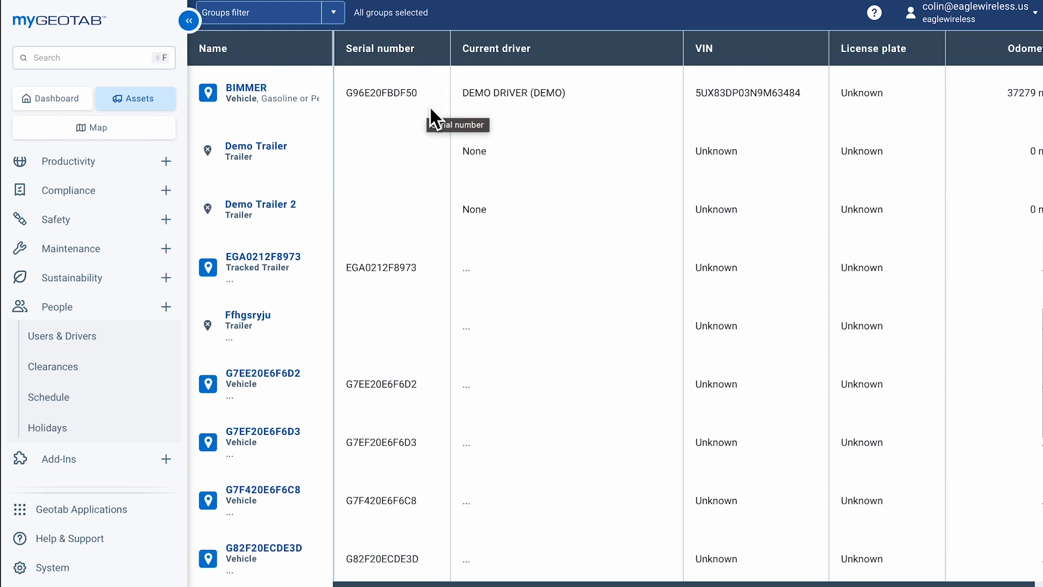
{"action": "scroll", "coordinate": [429, 105], "scroll_direction": "up", "scroll_amount": 2}
{"action": "left_click", "coordinate": [246, 147]}
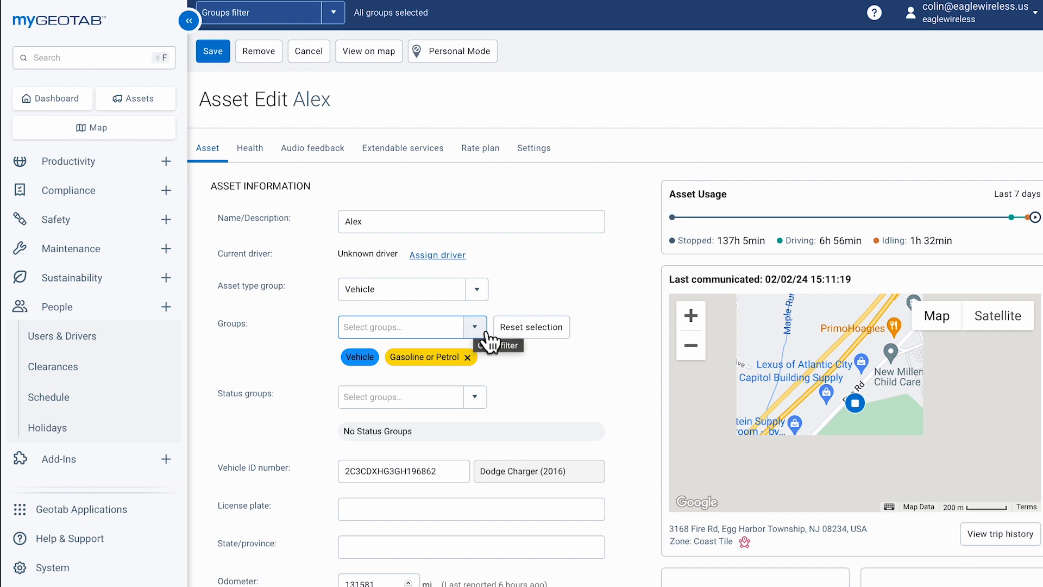
- Add this vehicle to the Sales Vehicles group within Allentown and save the asset
{"action": "left_click", "coordinate": [487, 333]}
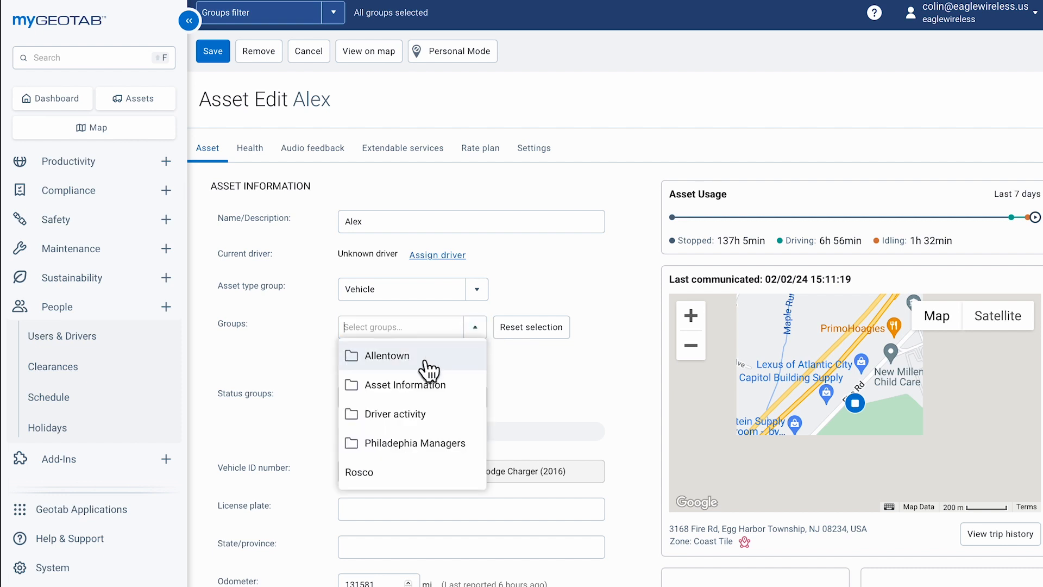
{"action": "left_click", "coordinate": [426, 362]}
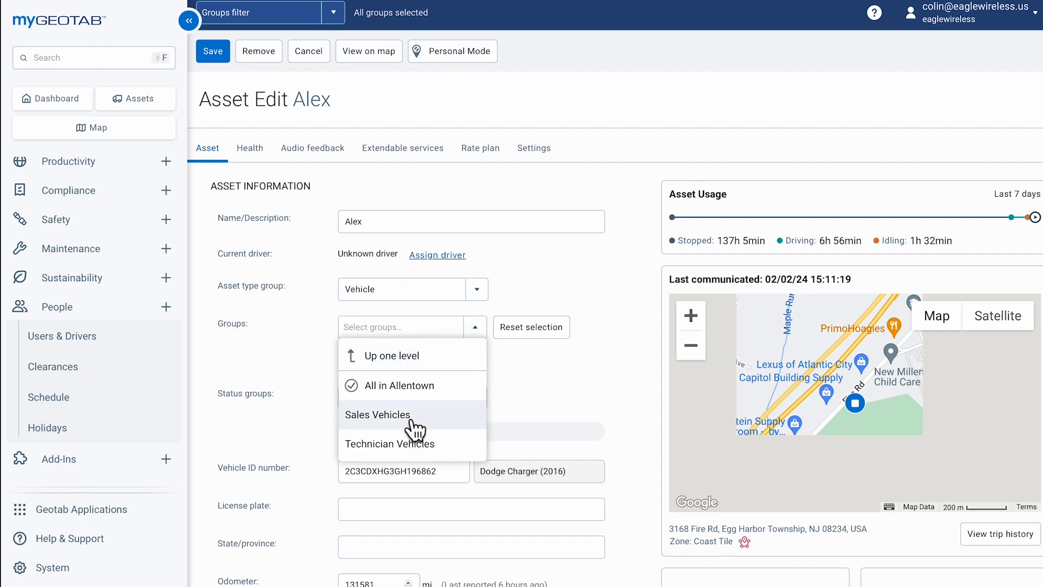
{"action": "left_click", "coordinate": [375, 411]}
{"action": "left_click", "coordinate": [218, 59]}
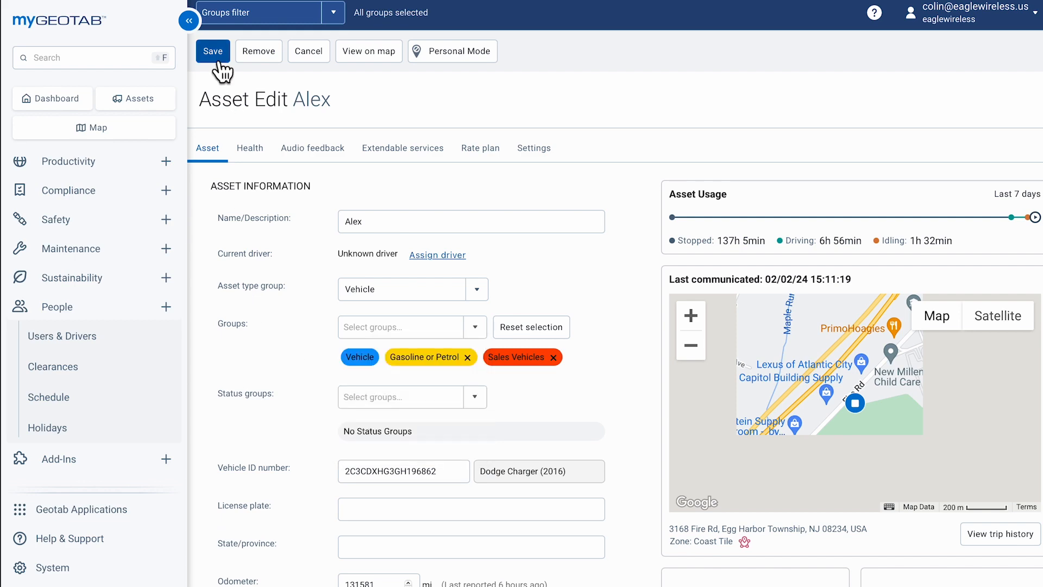
- Find the BIMMER vehicle in the assets list and open its record
{"action": "scroll", "coordinate": [269, 288], "scroll_direction": "down", "scroll_amount": 3}
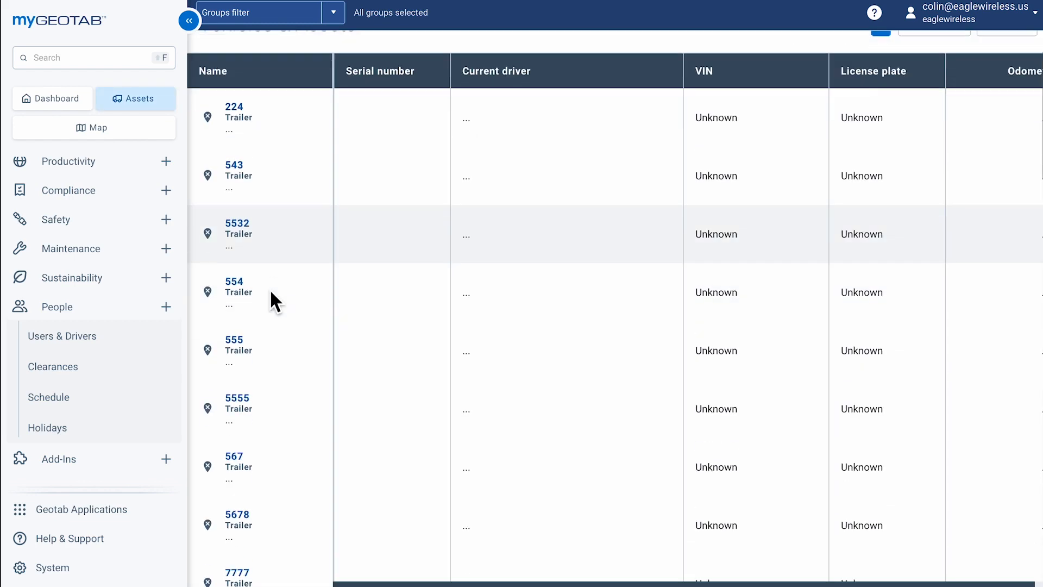
{"action": "scroll", "coordinate": [269, 289], "scroll_direction": "down", "scroll_amount": 15}
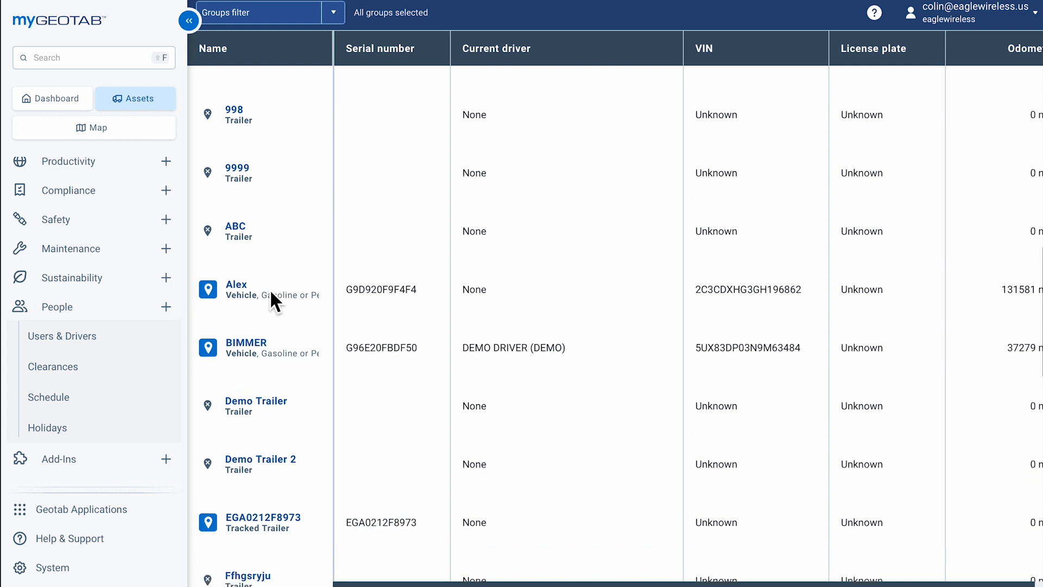
{"action": "scroll", "coordinate": [270, 297], "scroll_direction": "down", "scroll_amount": 1}
{"action": "left_click", "coordinate": [265, 284]}
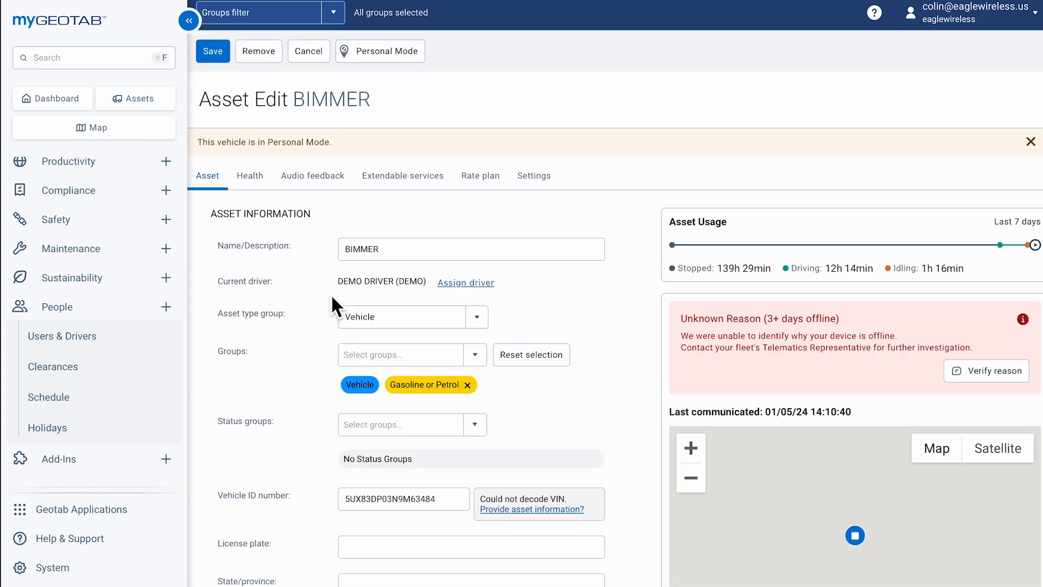
- Add BIMMER to the Technician Vehicles group within Allentown and save the asset
{"action": "left_click", "coordinate": [477, 355]}
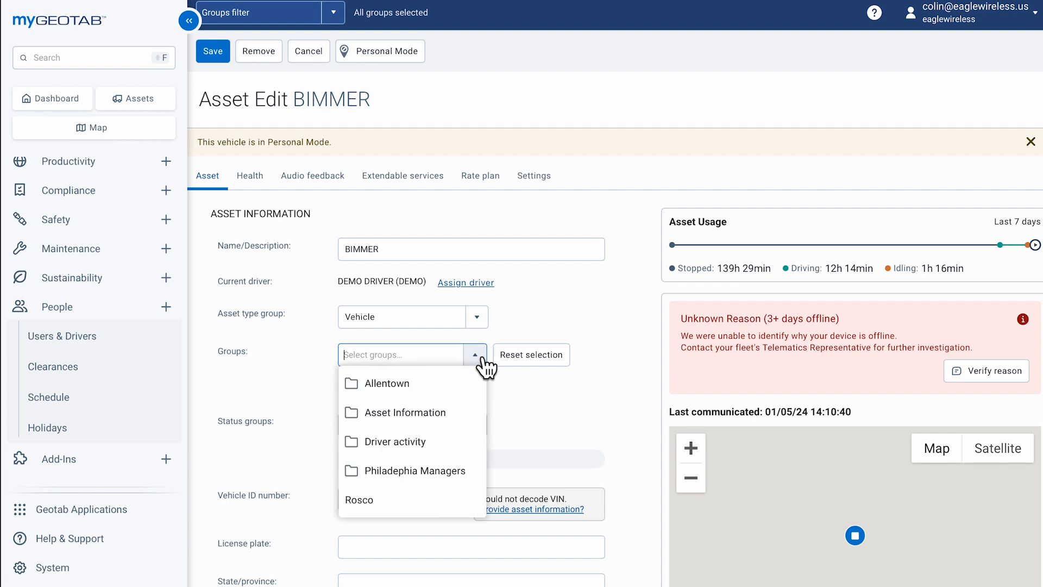
{"action": "left_click", "coordinate": [427, 395]}
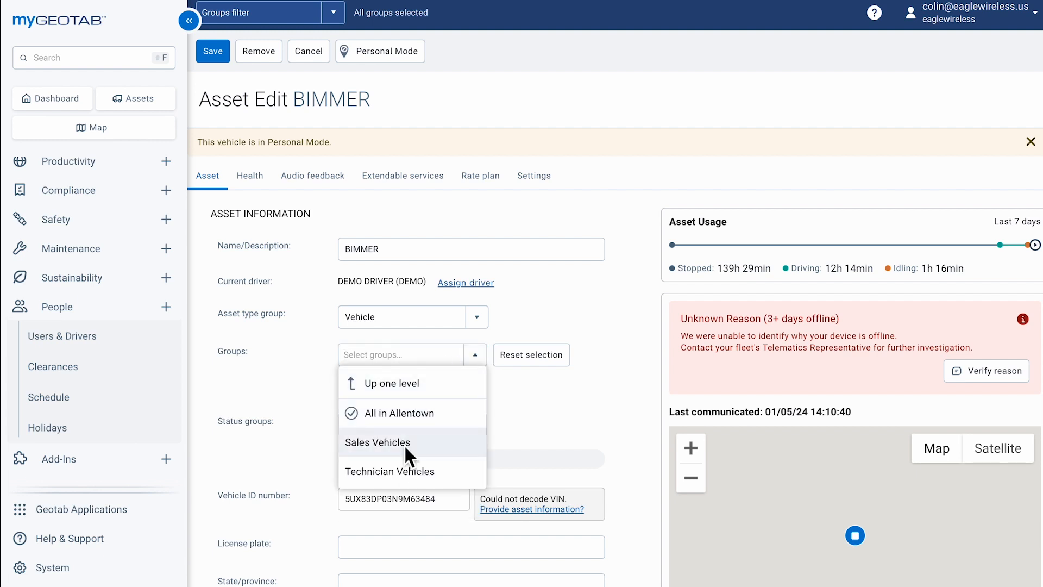
{"action": "left_click", "coordinate": [402, 471]}
{"action": "left_click", "coordinate": [301, 386]}
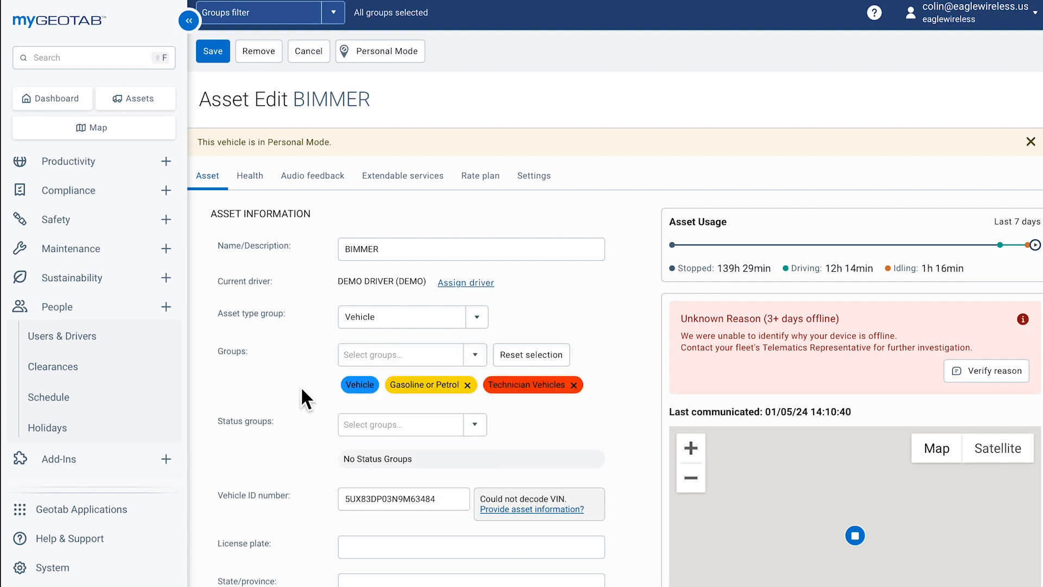
{"action": "left_click", "coordinate": [414, 432]}
{"action": "left_click", "coordinate": [221, 60]}
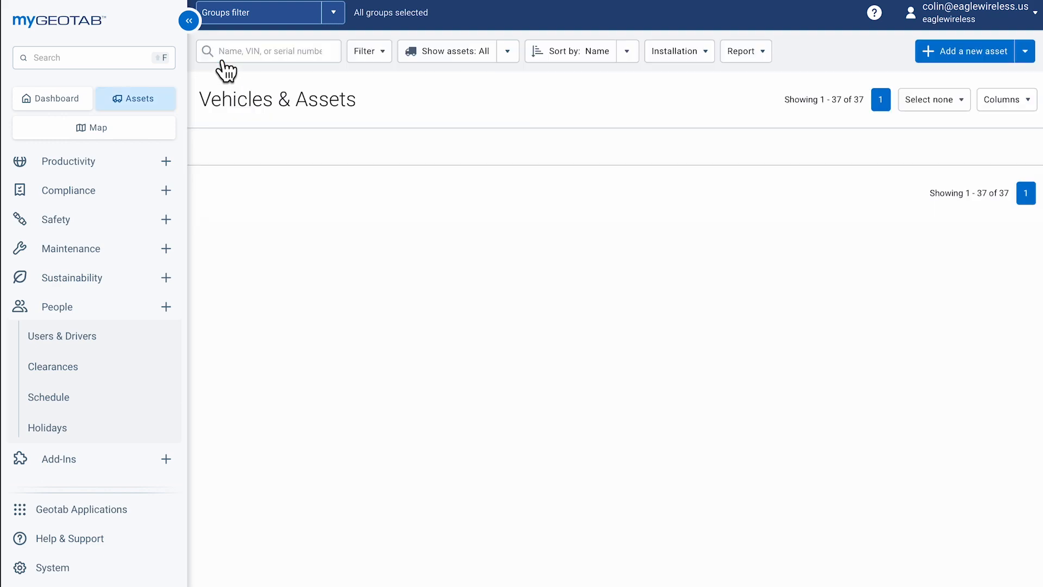
- Review the edited vehicles in the assets list, and return to the Users & Drivers list to check the users' group assignments
{"action": "scroll", "coordinate": [240, 319], "scroll_direction": "down", "scroll_amount": 10}
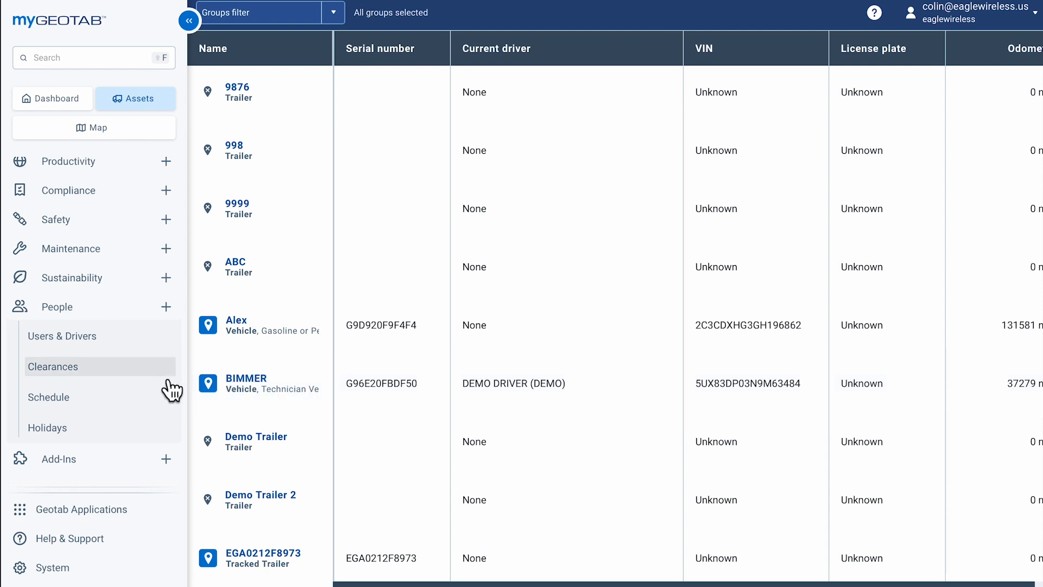
{"action": "scroll", "coordinate": [168, 388], "scroll_direction": "down", "scroll_amount": 1}
{"action": "left_click", "coordinate": [84, 302]}
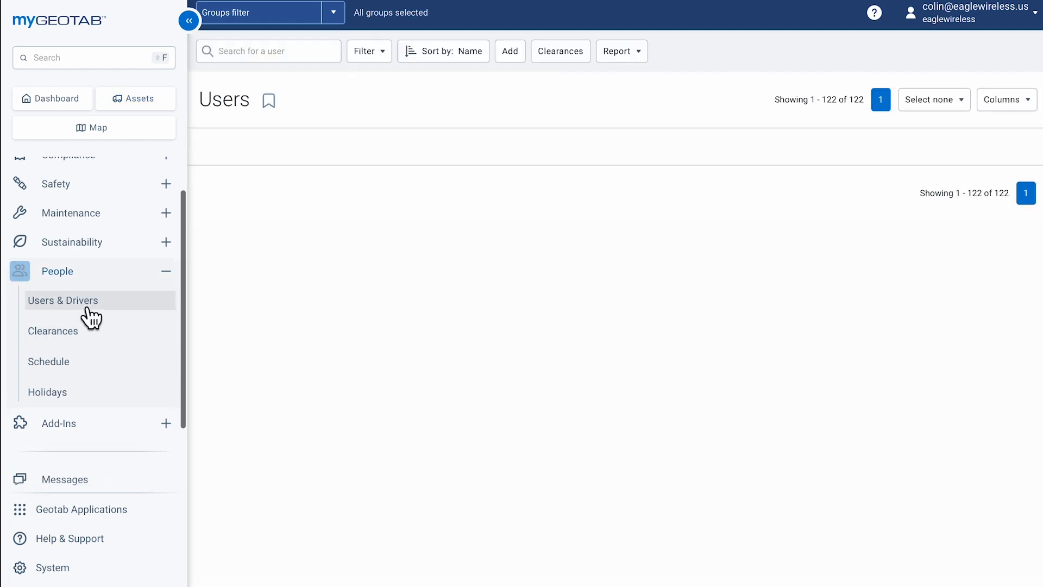
{"action": "scroll", "coordinate": [272, 325], "scroll_direction": "down", "scroll_amount": 1}
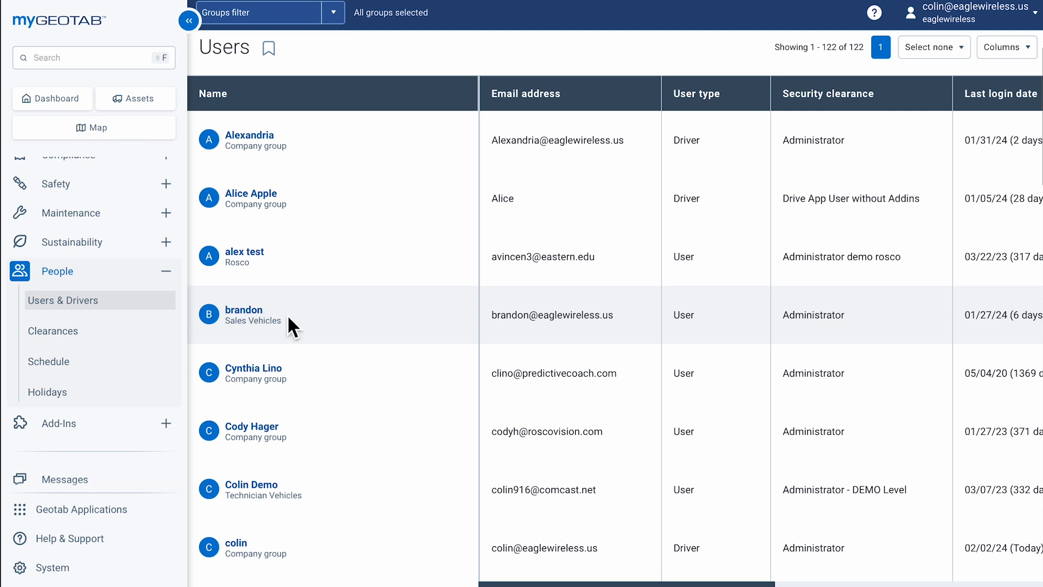
{"action": "scroll", "coordinate": [276, 325], "scroll_direction": "down", "scroll_amount": 1}
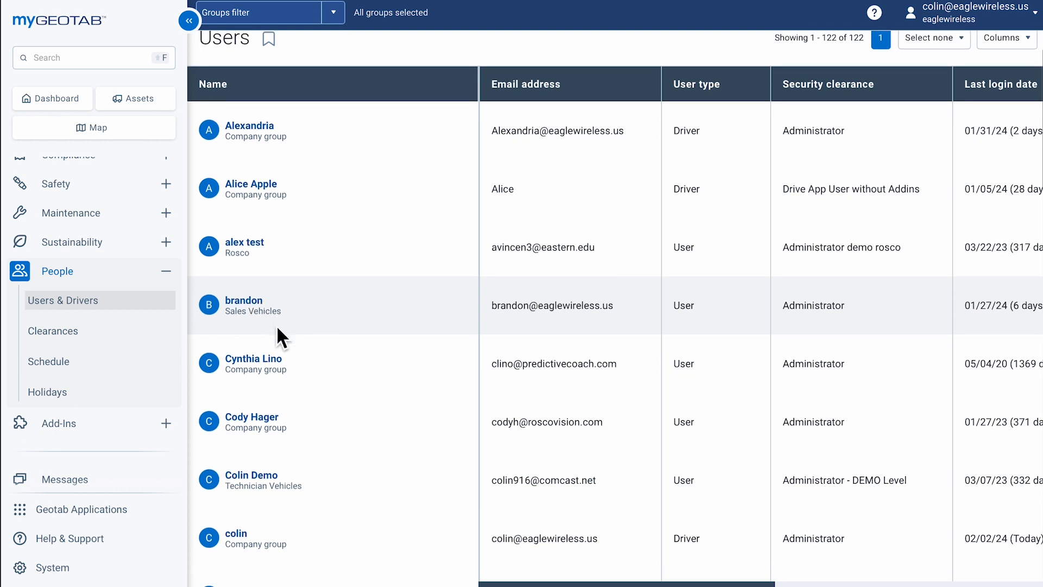
- Examine the group assignments shown under the user names in the Users list, including the Sales Vehicles and Technician Vehicles users
{"action": "scroll", "coordinate": [295, 305], "scroll_direction": "down", "scroll_amount": 1}
{"action": "scroll", "coordinate": [296, 317], "scroll_direction": "down", "scroll_amount": 1}
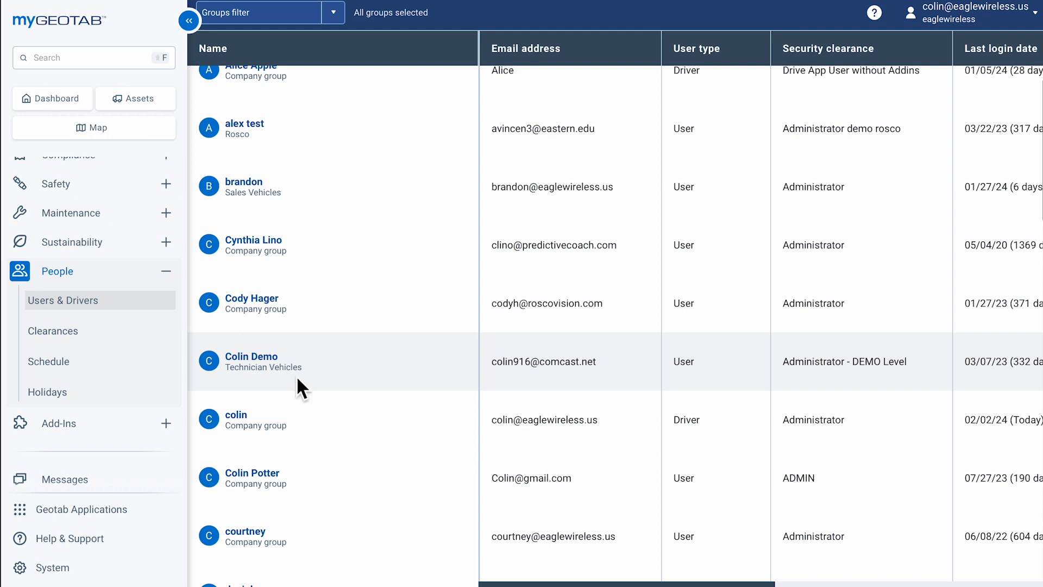
{"action": "scroll", "coordinate": [296, 376], "scroll_direction": "down", "scroll_amount": 1}
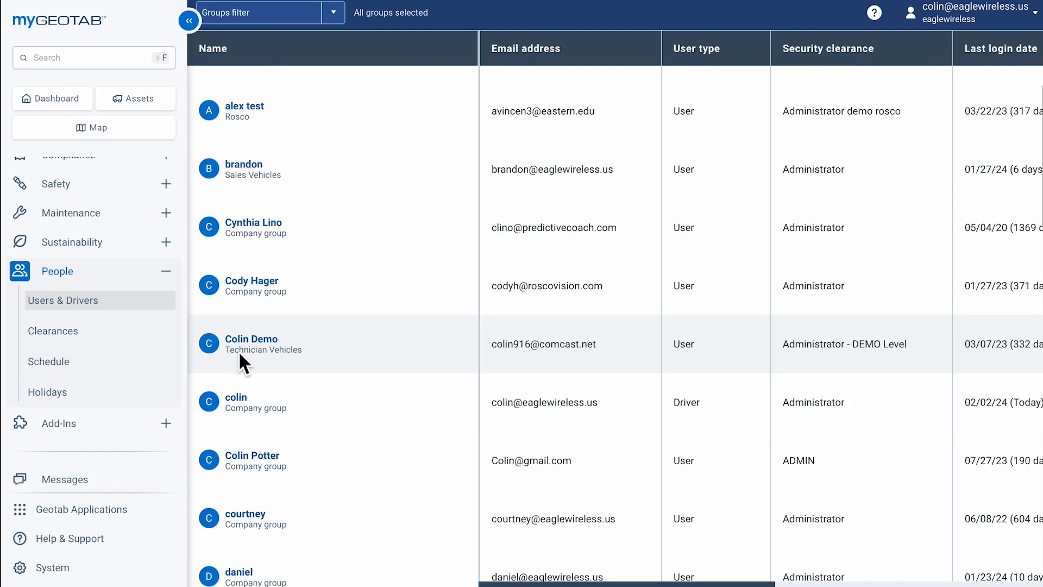
{"action": "scroll", "coordinate": [304, 354], "scroll_direction": "down", "scroll_amount": 1}
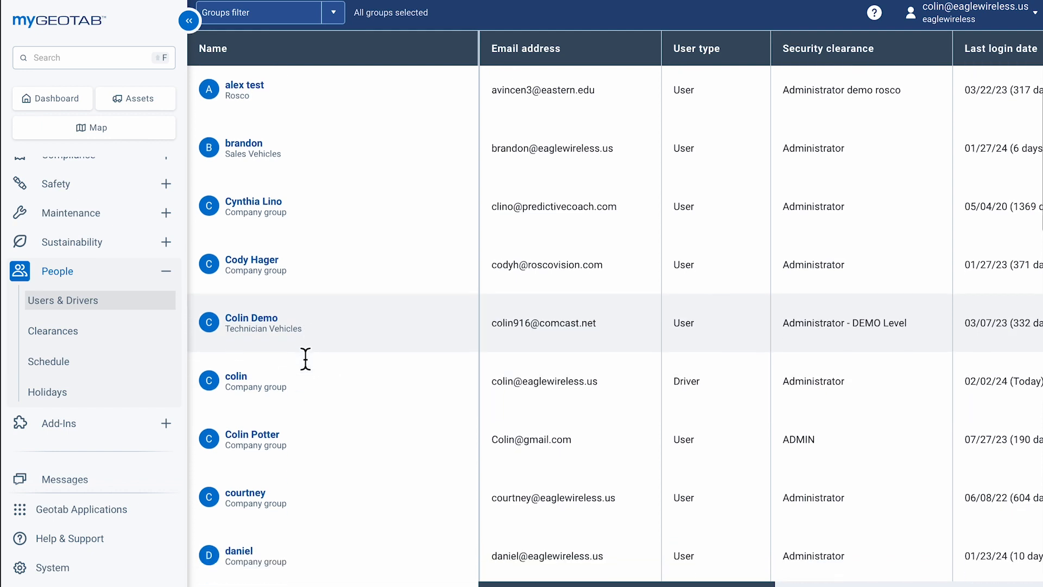
{"action": "scroll", "coordinate": [124, 377], "scroll_direction": "down", "scroll_amount": 1}
- Leave the Users list and open the Rules page under Groups & Rules
{"action": "scroll", "coordinate": [123, 375], "scroll_direction": "down", "scroll_amount": 1}
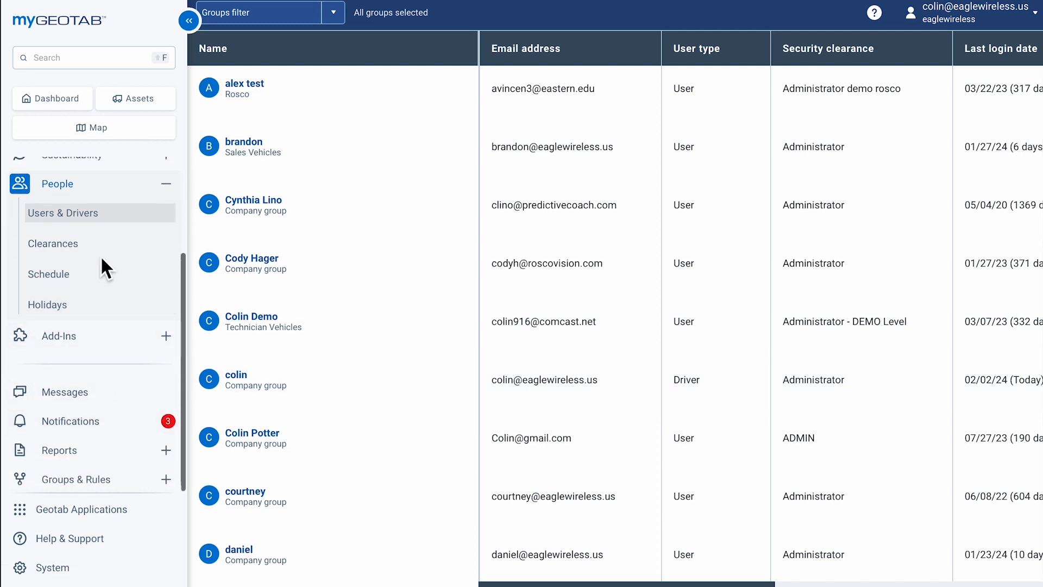
{"action": "left_click", "coordinate": [103, 182]}
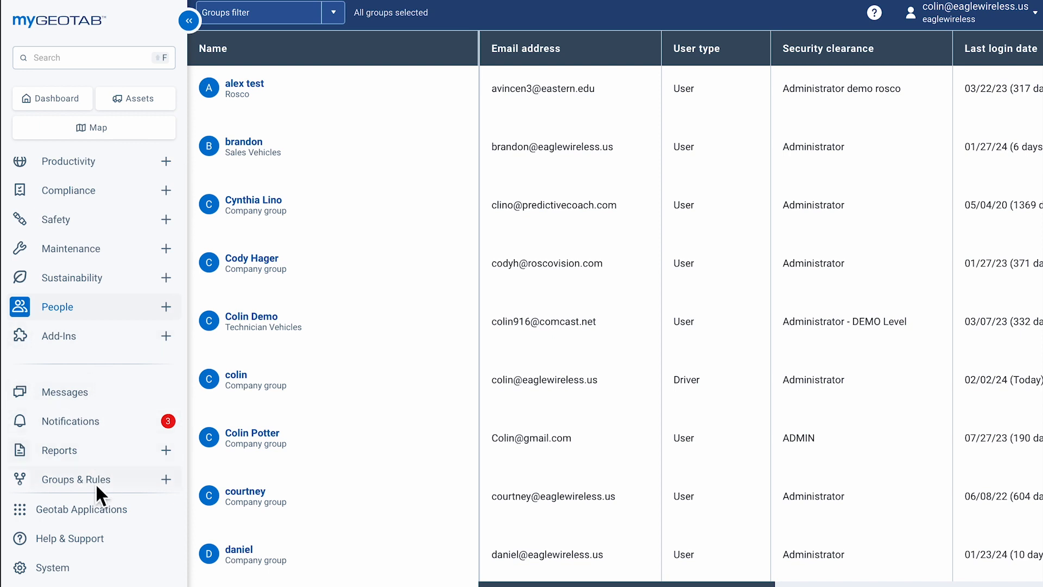
{"action": "left_click", "coordinate": [50, 487]}
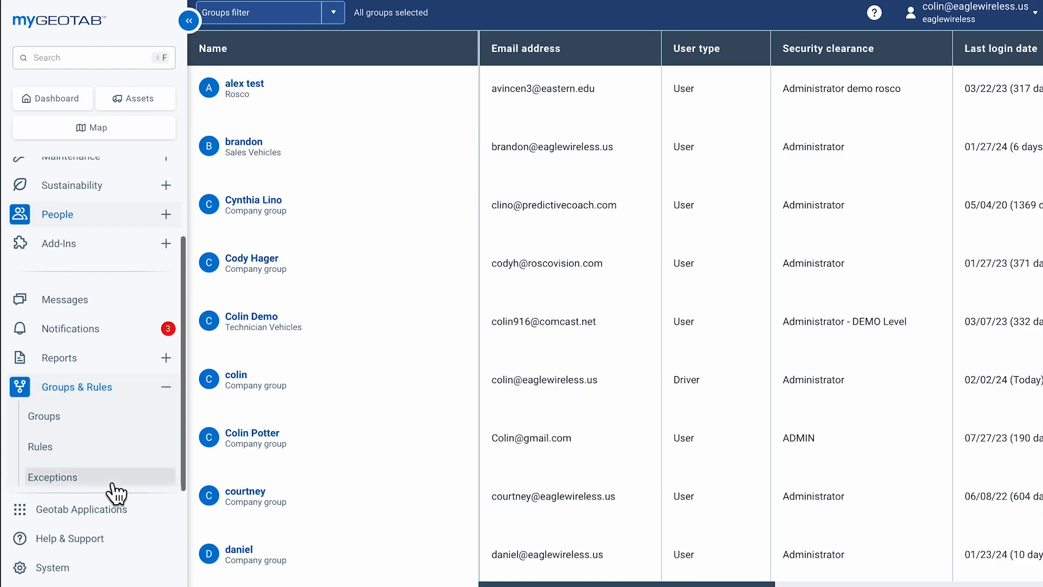
{"action": "left_click", "coordinate": [70, 451]}
- Find the After Work Hours Sales Vehicles rule among the advanced rules and open it for editing
{"action": "scroll", "coordinate": [334, 375], "scroll_direction": "down", "scroll_amount": 10}
{"action": "scroll", "coordinate": [333, 374], "scroll_direction": "down", "scroll_amount": 15}
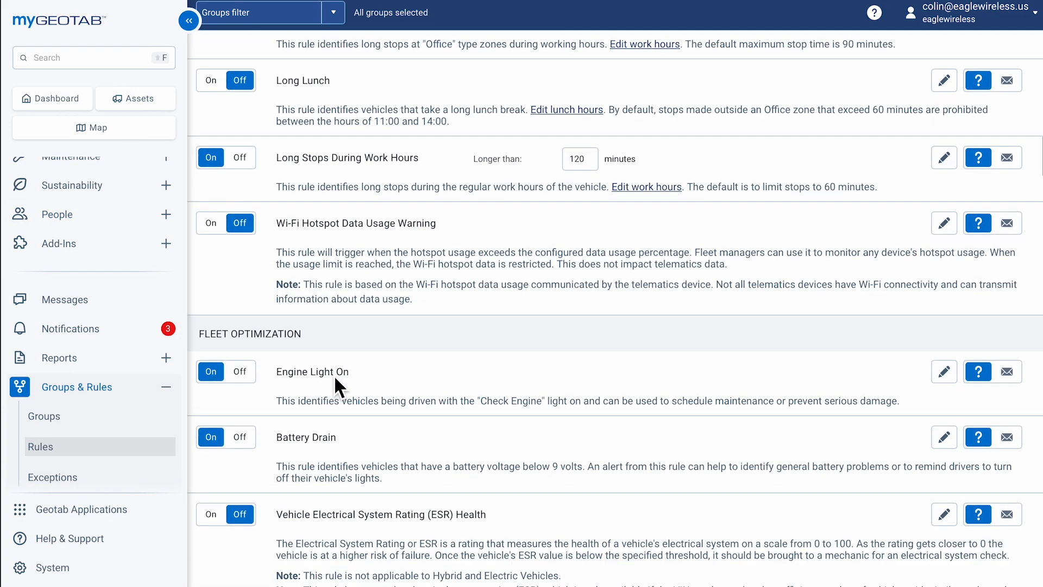
{"action": "scroll", "coordinate": [334, 375], "scroll_direction": "down", "scroll_amount": 10}
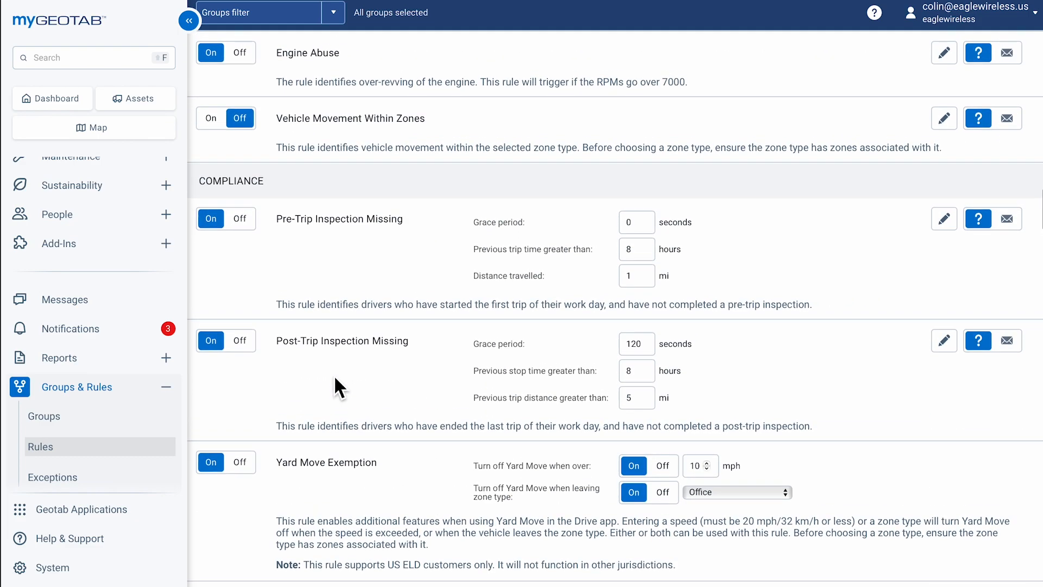
{"action": "scroll", "coordinate": [333, 373], "scroll_direction": "down", "scroll_amount": 15}
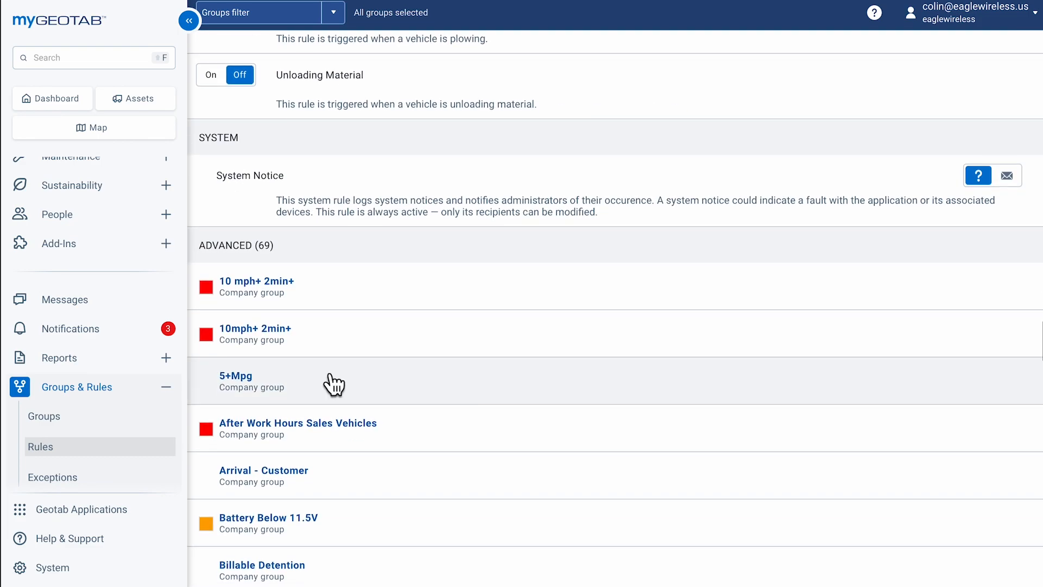
{"action": "scroll", "coordinate": [334, 384], "scroll_direction": "down", "scroll_amount": 1}
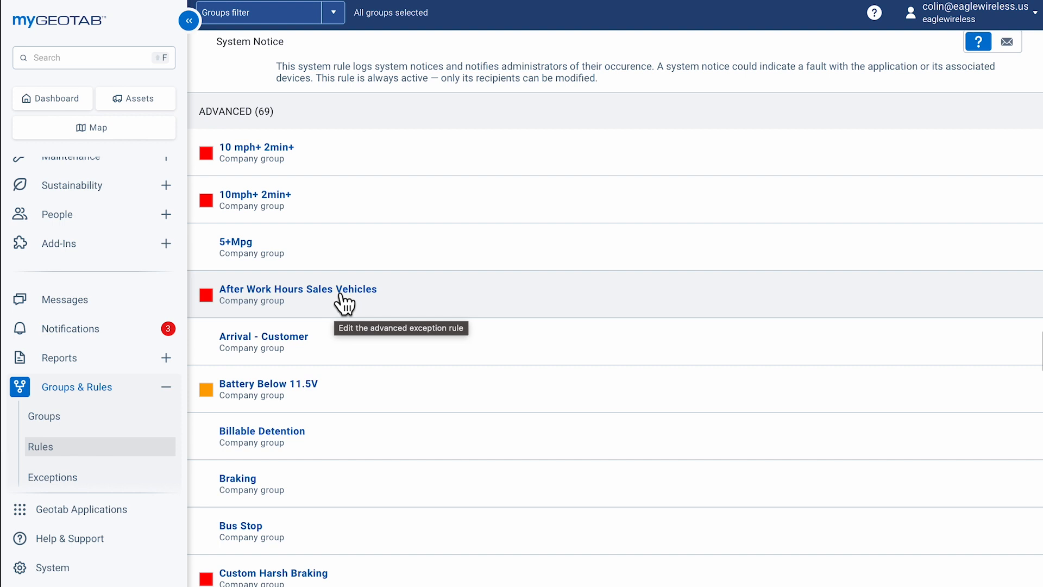
{"action": "left_click", "coordinate": [341, 295]}
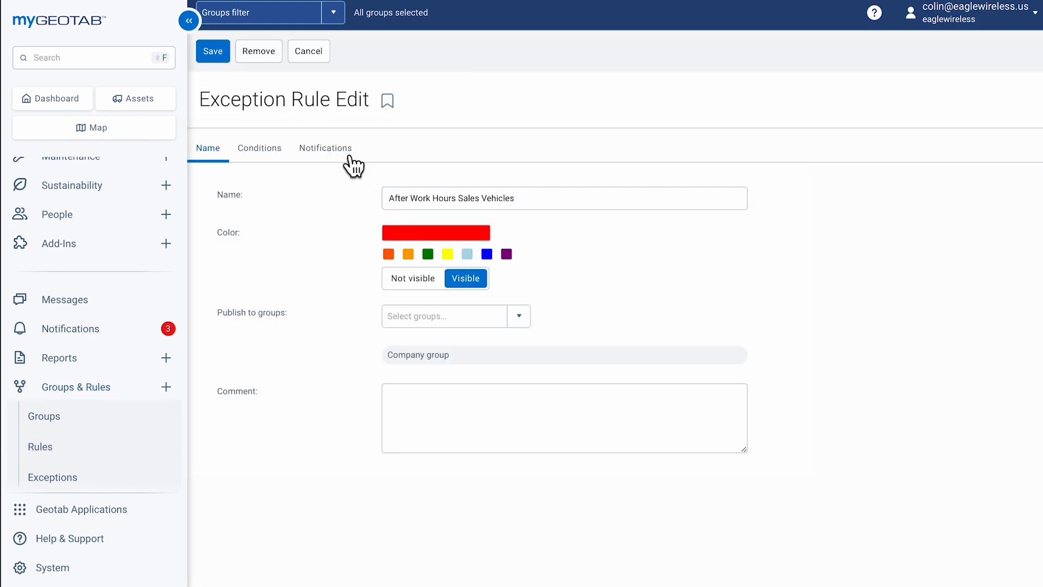
- Publish the After Work Hours Sales Vehicles rule to Allentown's Sales Vehicles group, then save it and accept removal of its existing exceptions
{"action": "left_click", "coordinate": [520, 320]}
{"action": "left_click", "coordinate": [482, 354]}
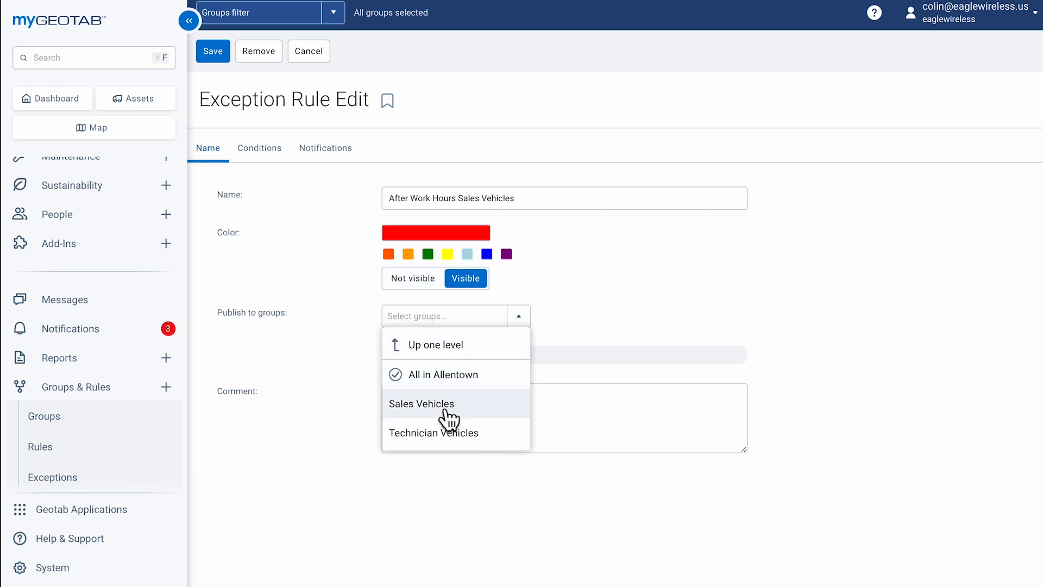
{"action": "left_click", "coordinate": [479, 414]}
{"action": "left_click", "coordinate": [278, 302]}
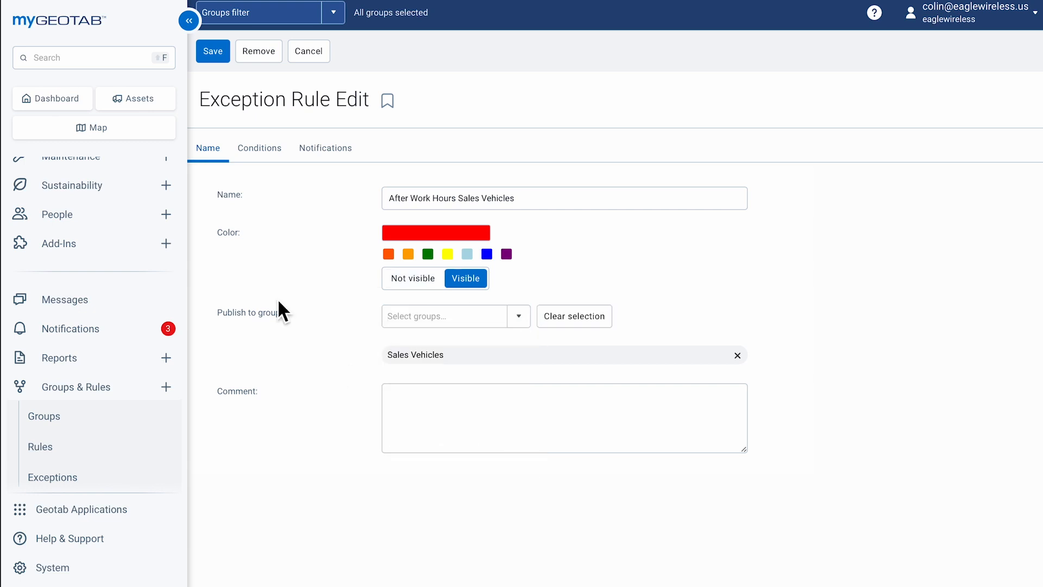
{"action": "left_click", "coordinate": [222, 64]}
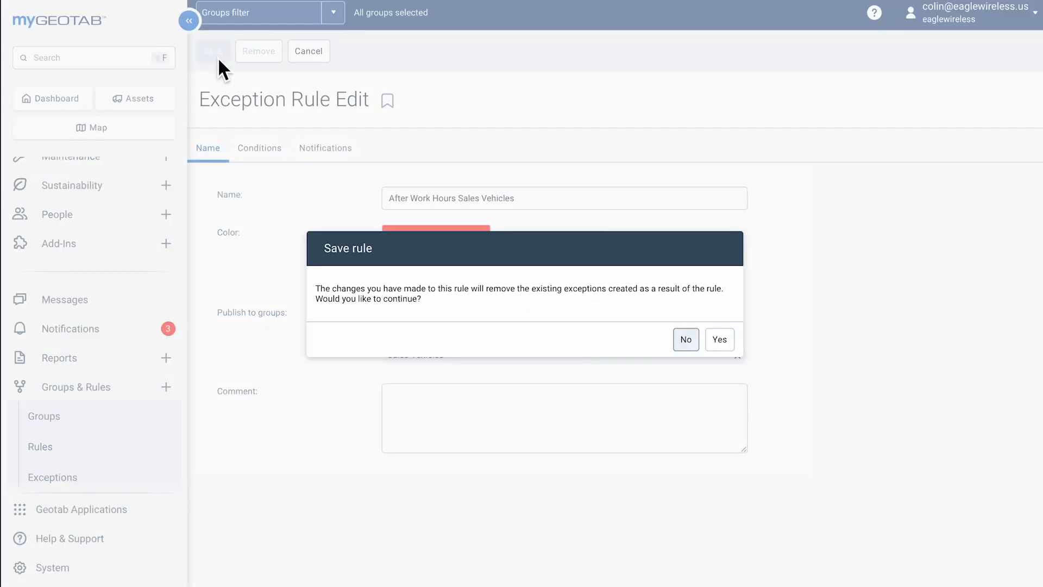
{"action": "left_click", "coordinate": [726, 342]}
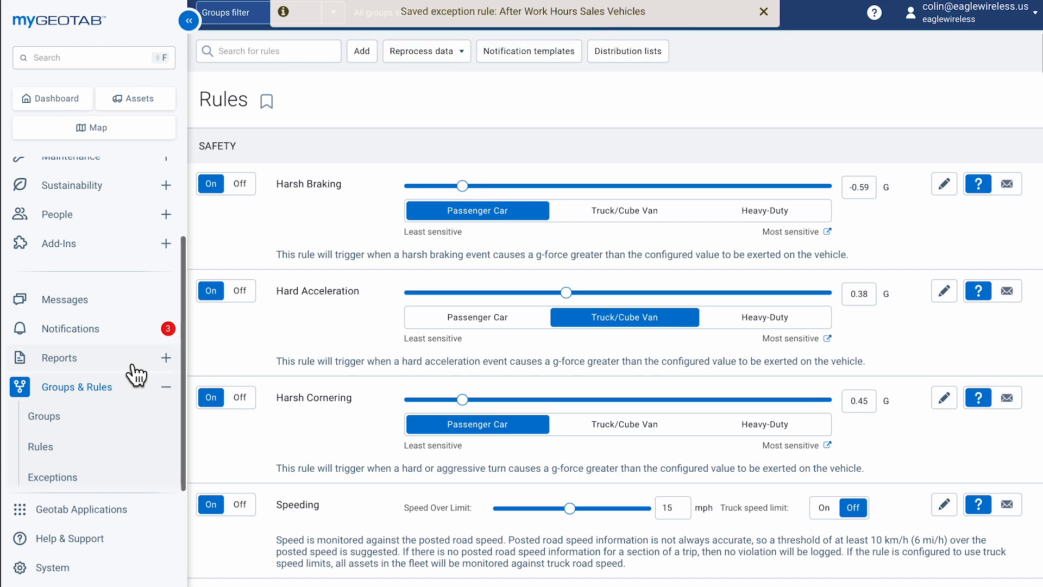
- Look at the dashboard reports and return to the Groups Tree
{"action": "scroll", "coordinate": [136, 374], "scroll_direction": "up", "scroll_amount": 3}
{"action": "scroll", "coordinate": [136, 374], "scroll_direction": "down", "scroll_amount": 3}
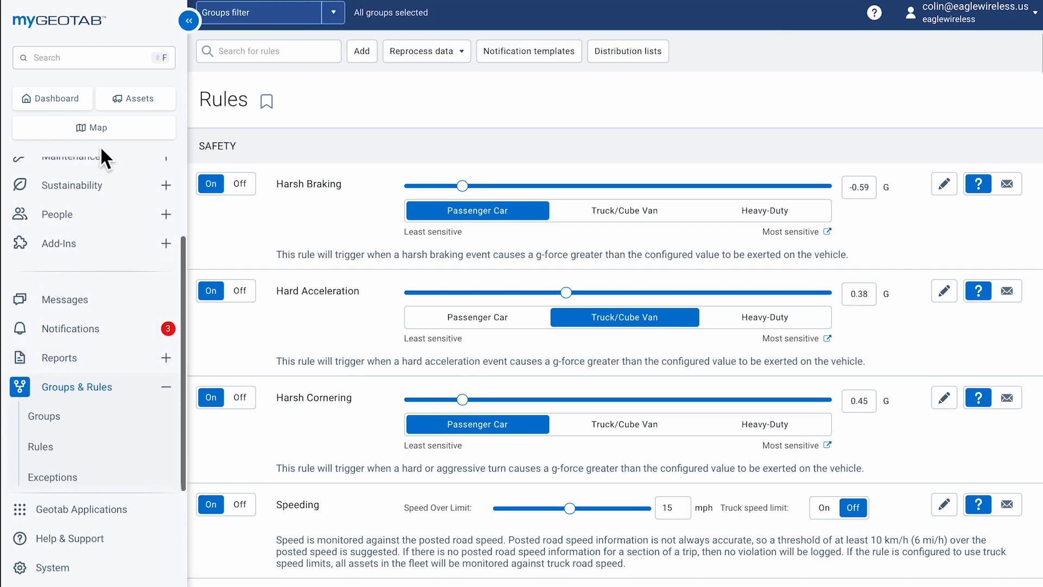
{"action": "left_click", "coordinate": [61, 104]}
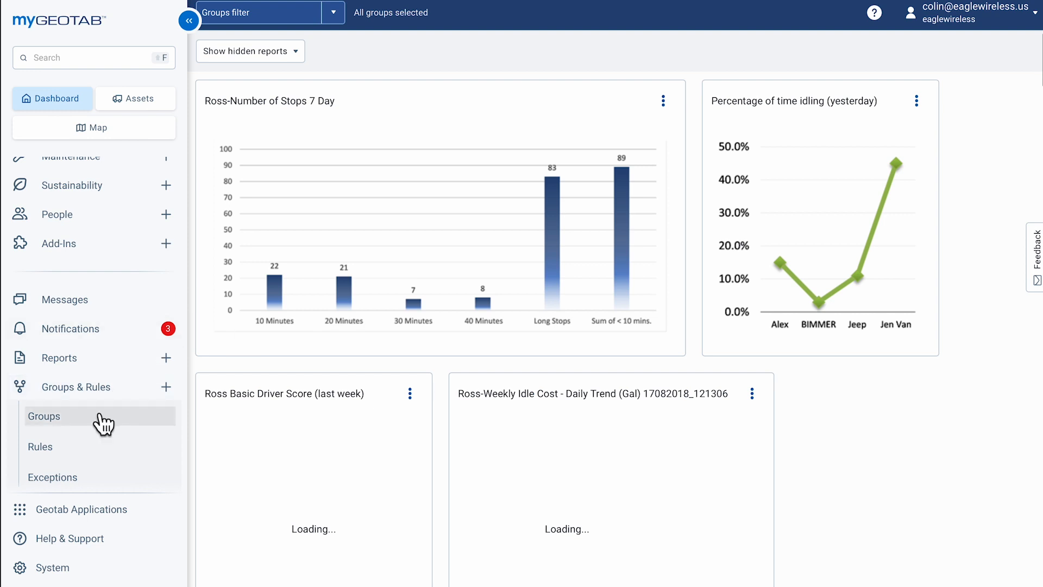
{"action": "left_click", "coordinate": [98, 422]}
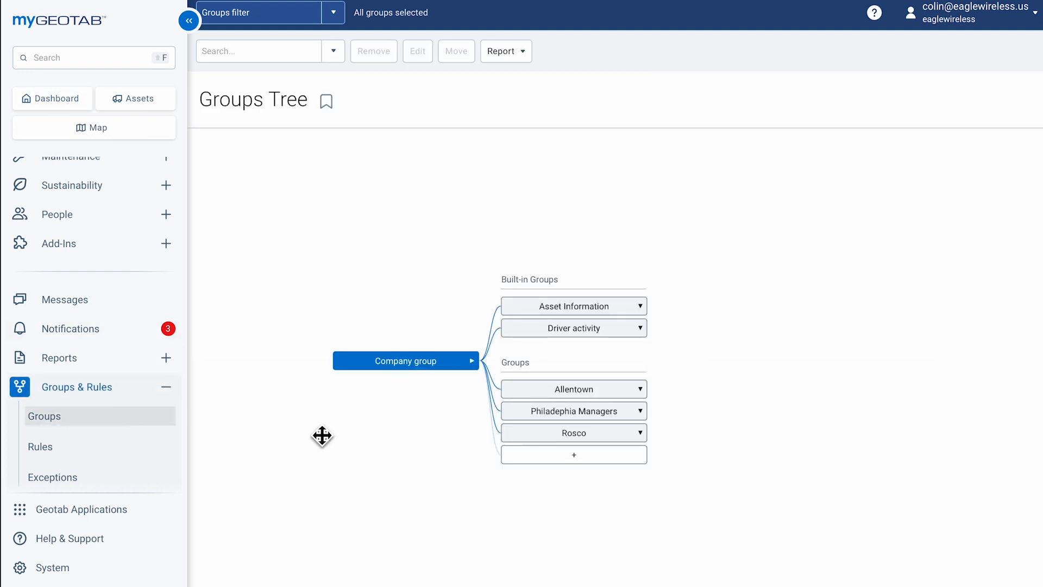